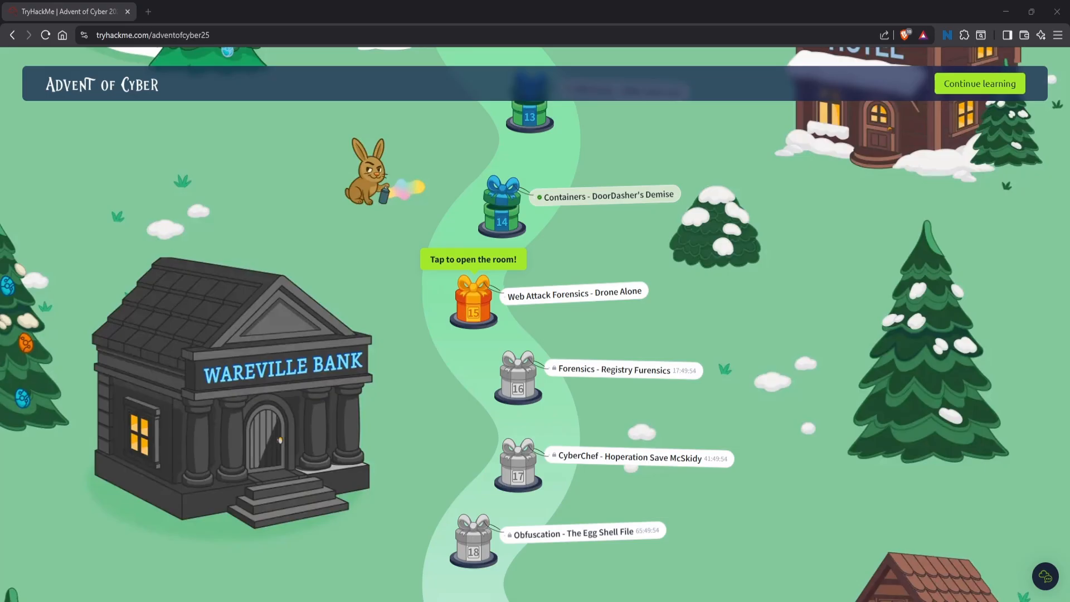
- Open the Day 15 room Web Attack Forensics - Drone Alone and read its introduction through to the virtual environment setup
click(483, 310)
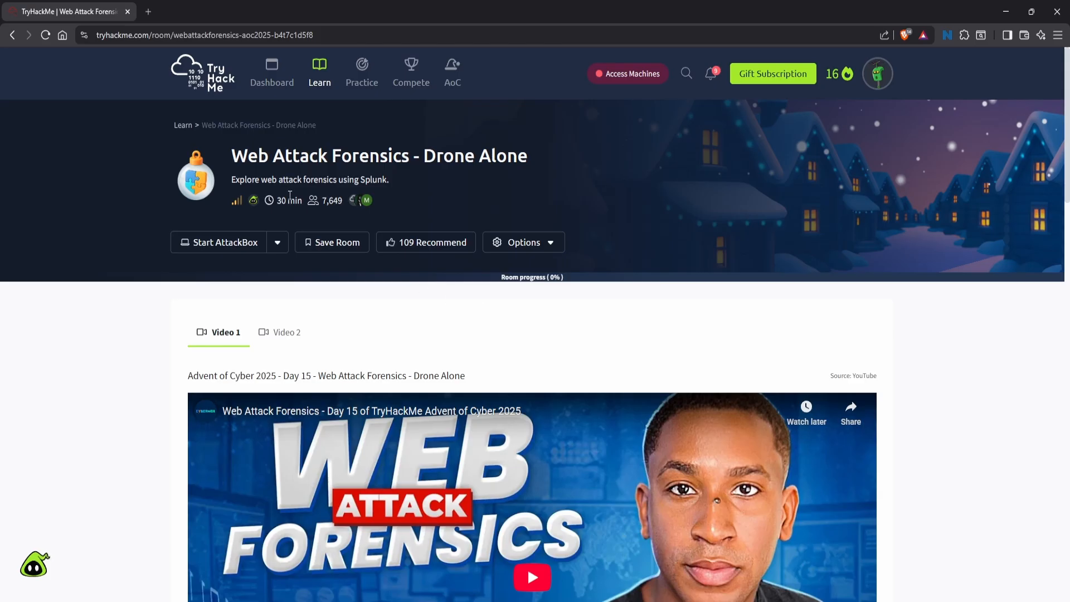
mouse_move(239, 205)
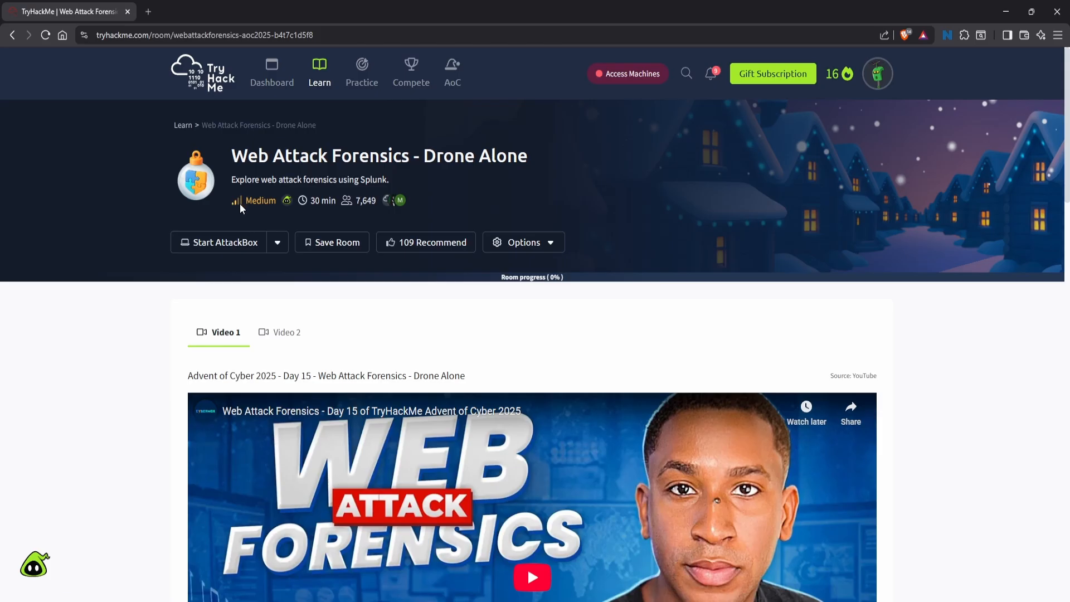
scroll(269, 215, down, 12)
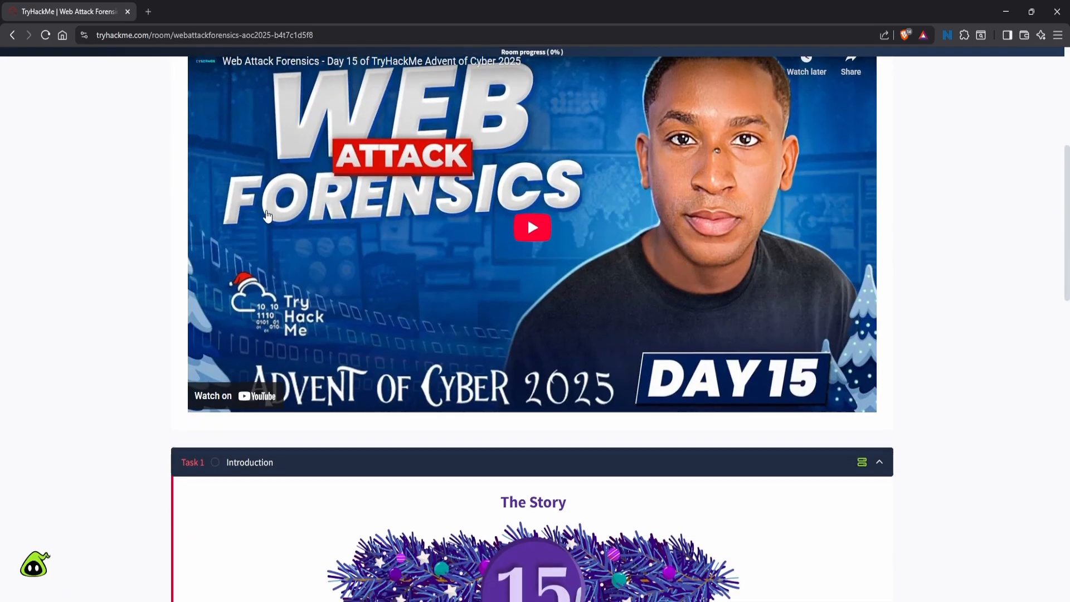
scroll(259, 198, down, 1)
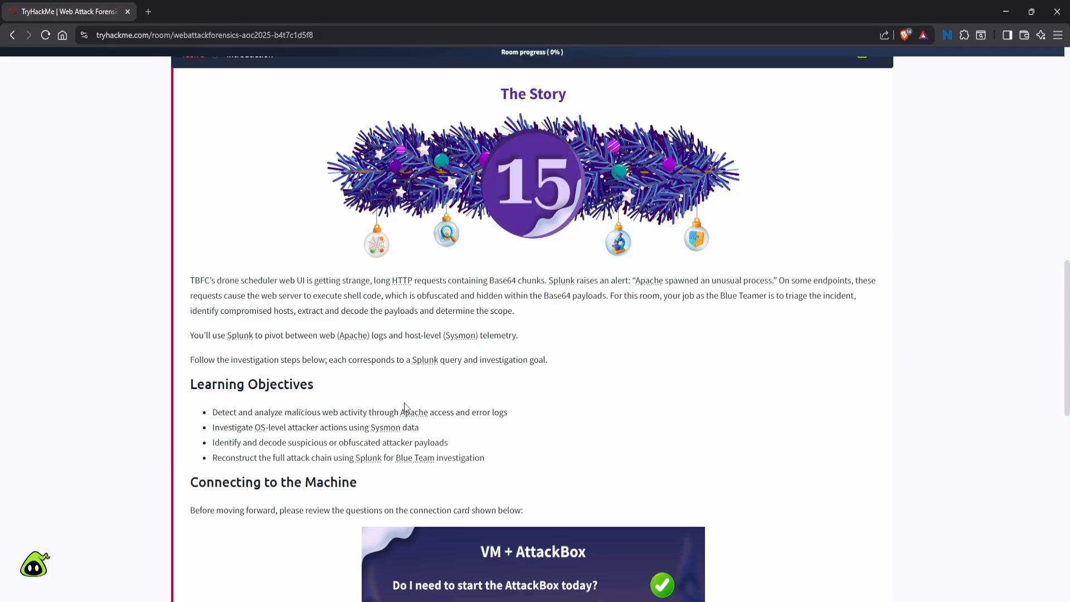
scroll(403, 409, down, 4)
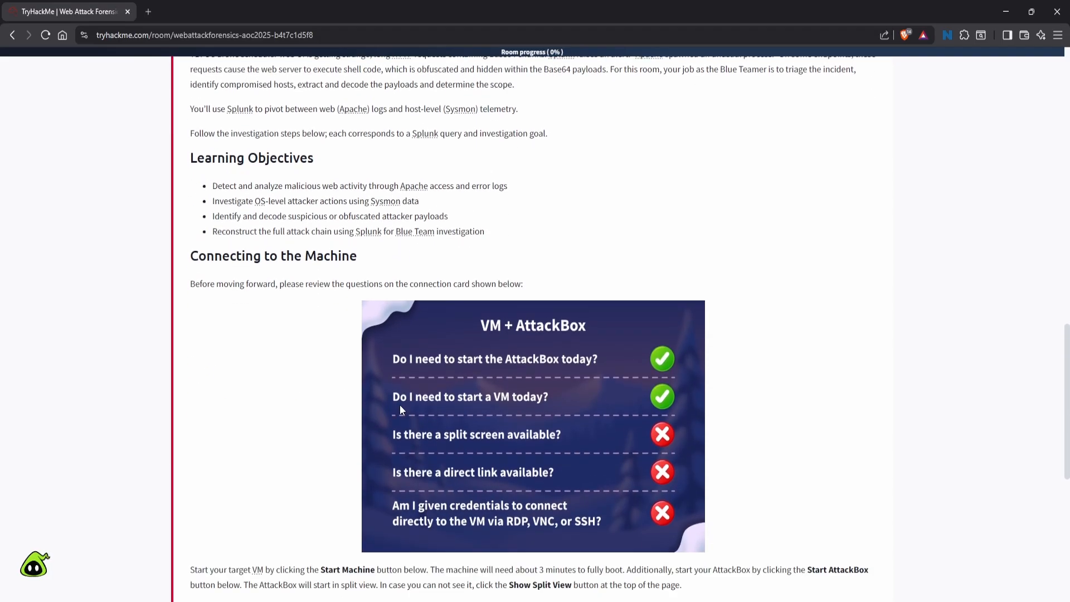
scroll(400, 405, down, 3)
scroll(386, 401, down, 1)
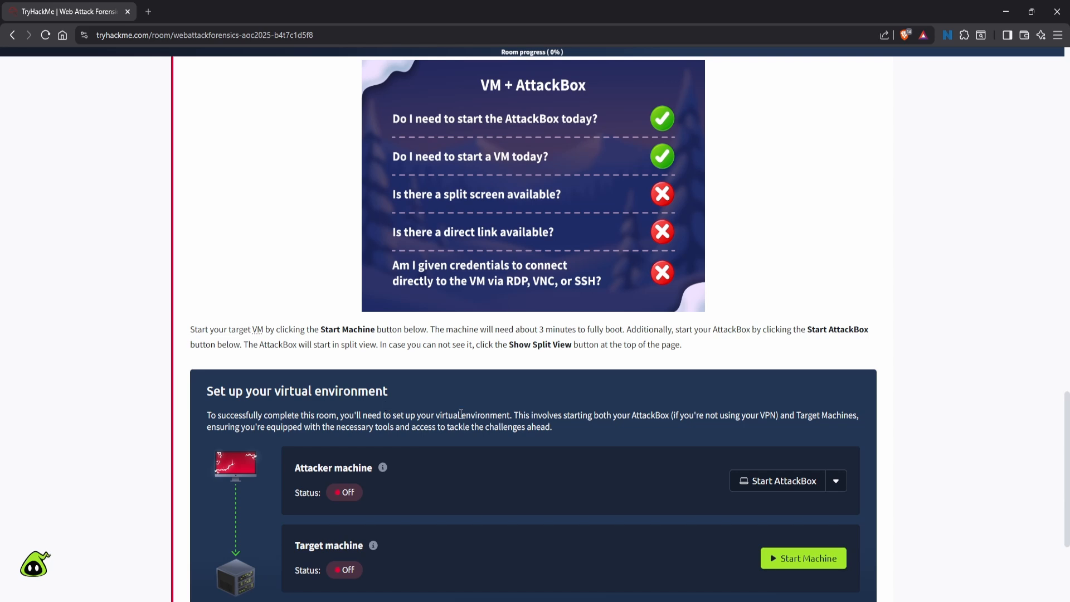
scroll(459, 413, down, 3)
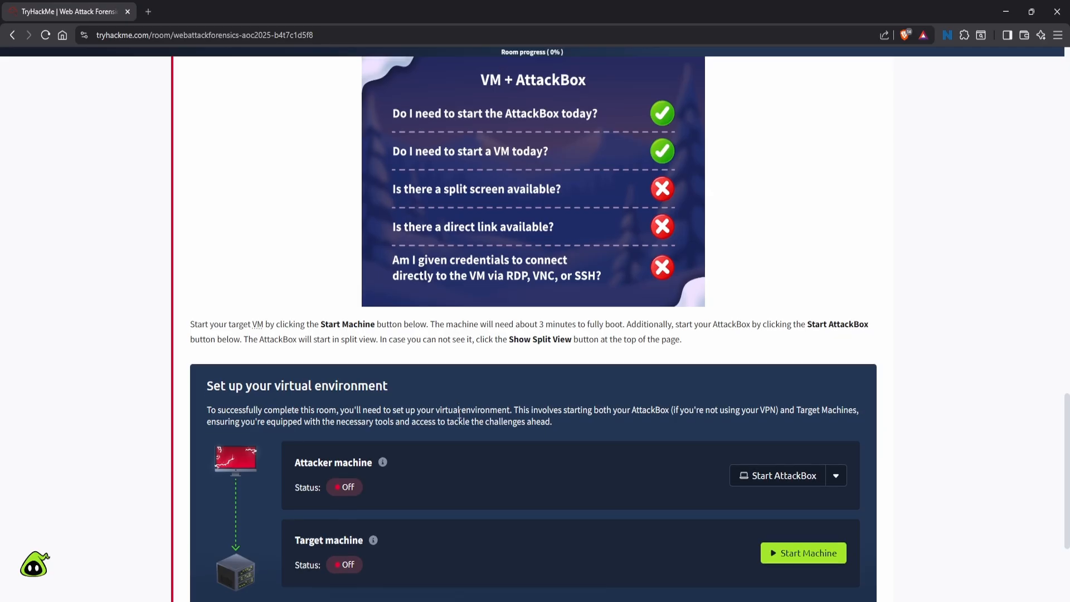
- Start the AttackBox and the target machine, and mark the Task 1 question as completed
click(799, 303)
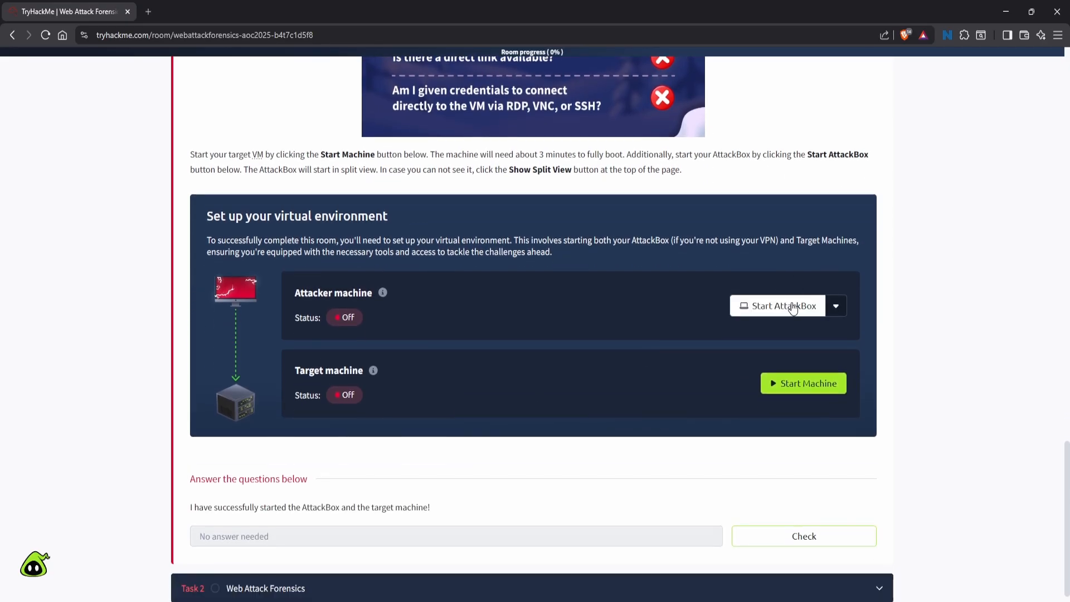
click(781, 383)
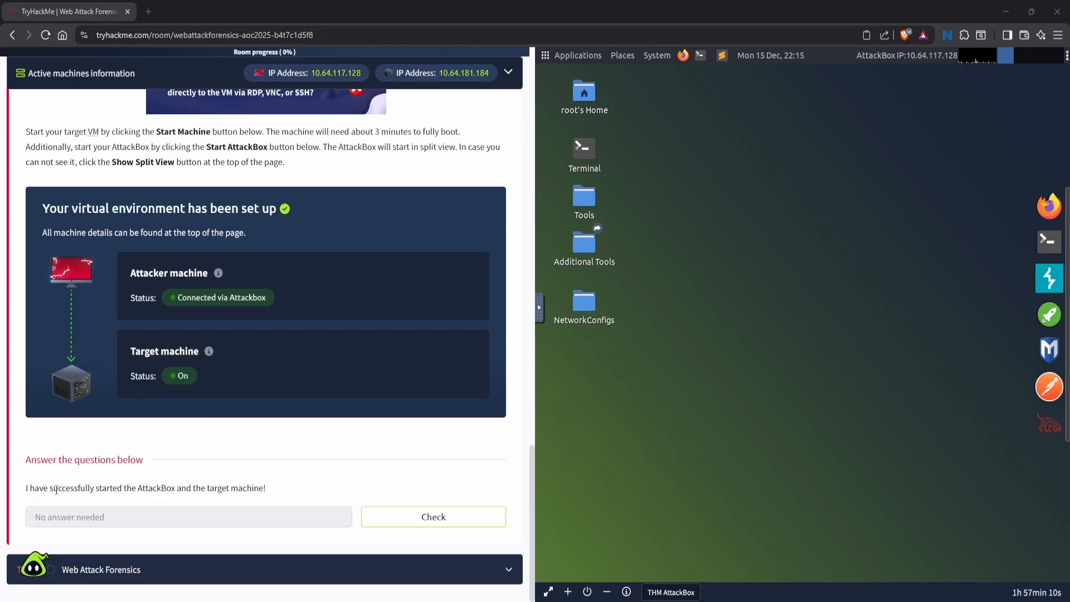
click(415, 518)
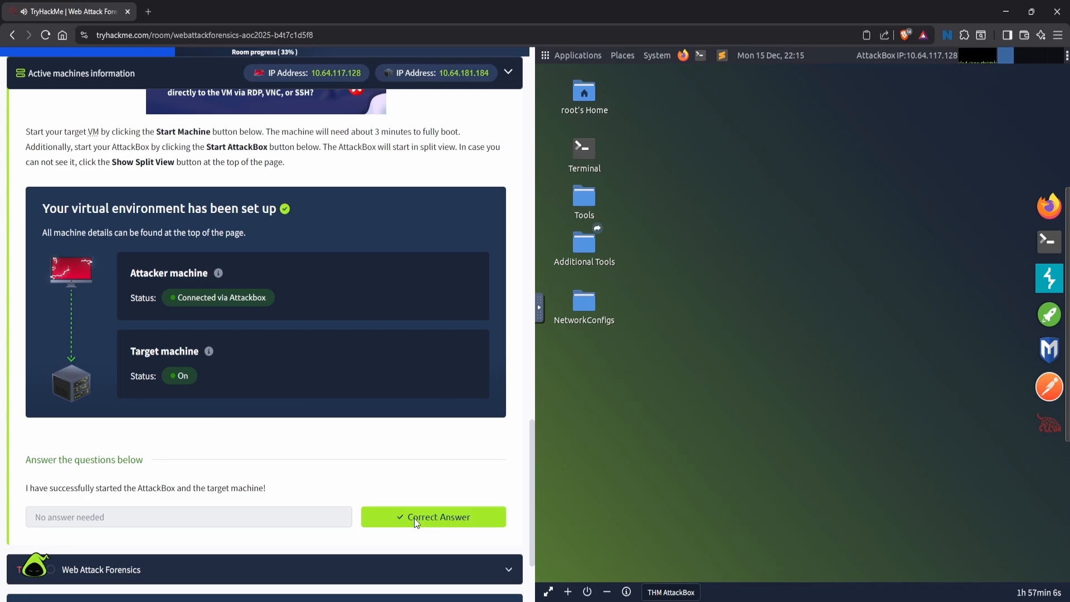
- Expand Task 2 and load the Splunk site at 10.64.181.184:8000 in the AttackBox's Firefox
click(276, 569)
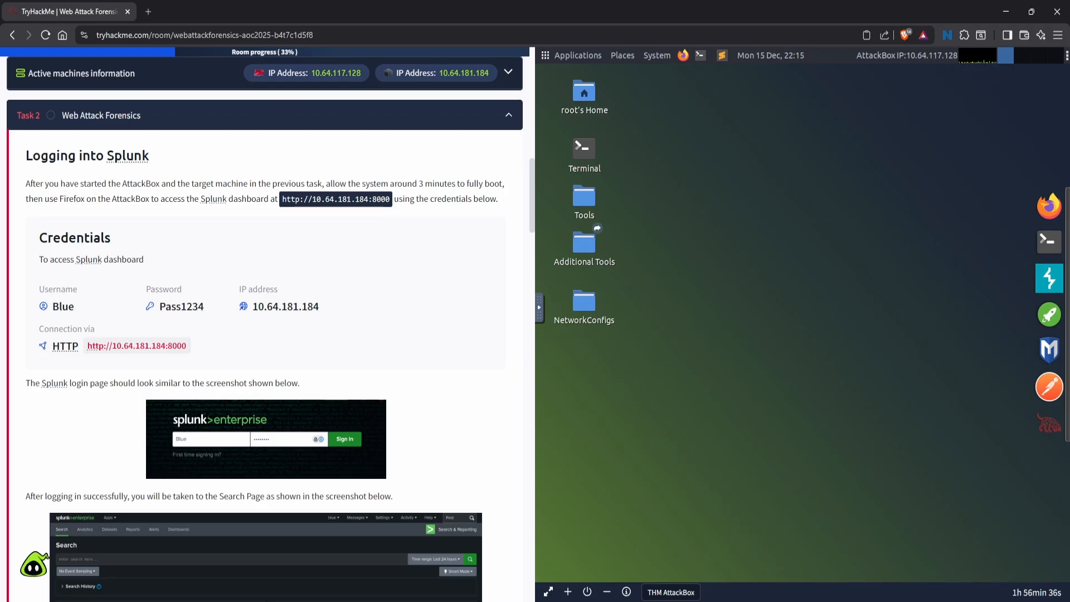
click(1053, 210)
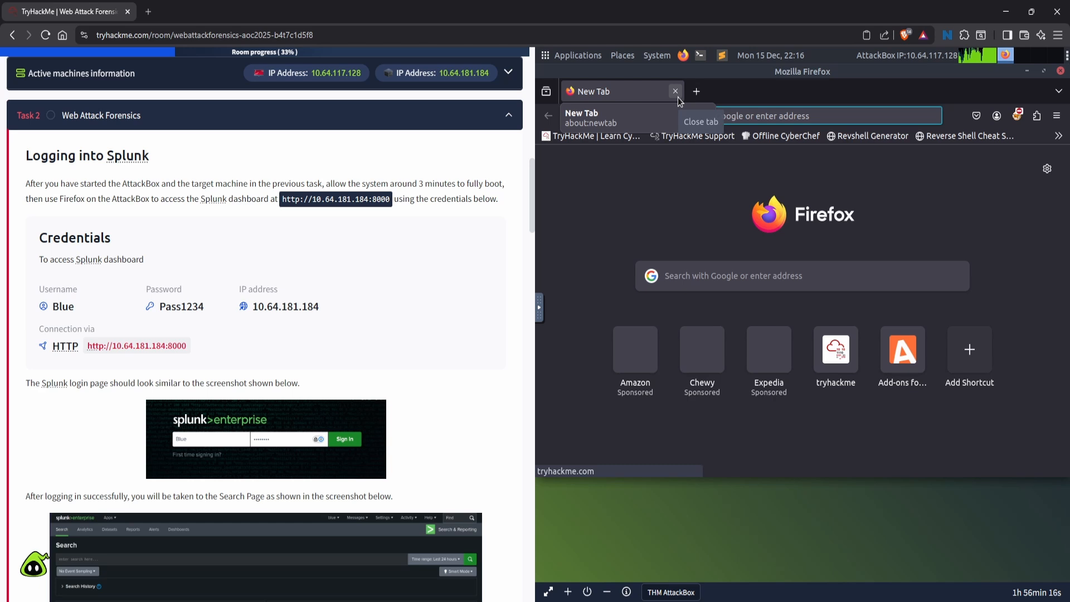
text(10.)
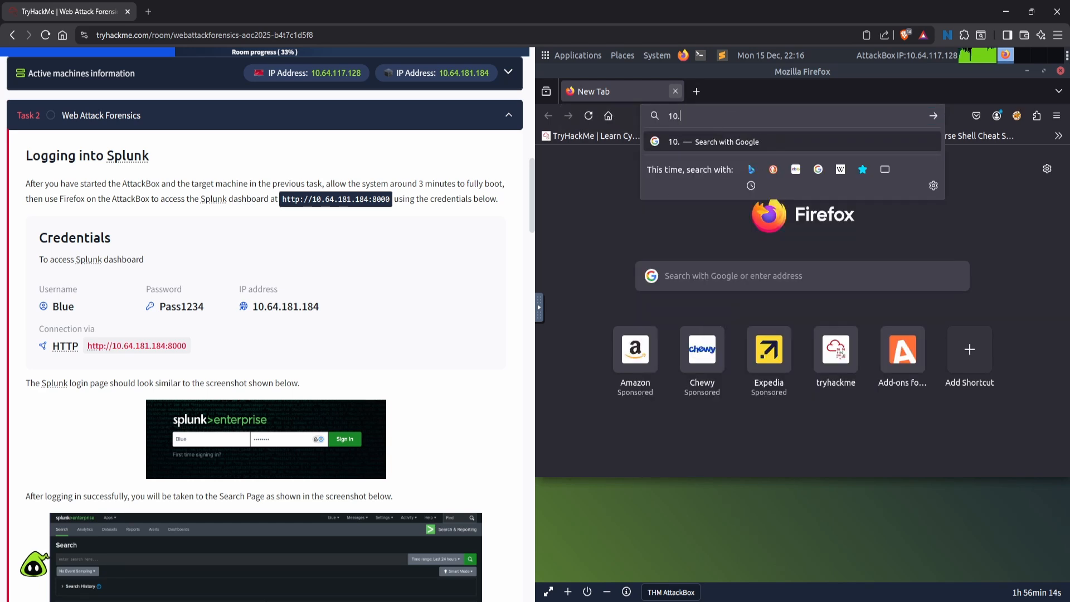
text(64)
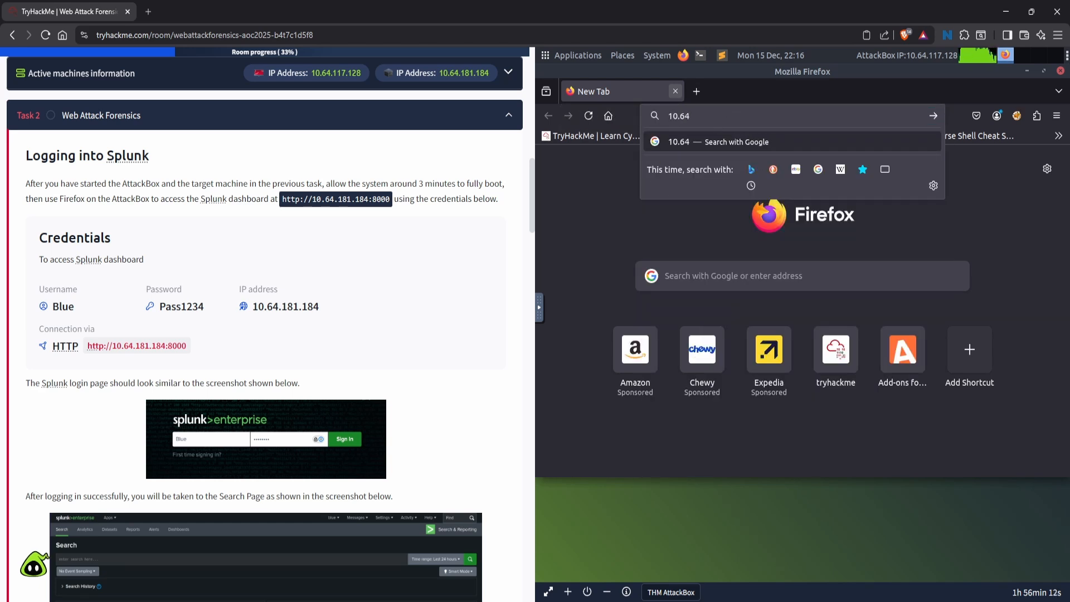
text(.181)
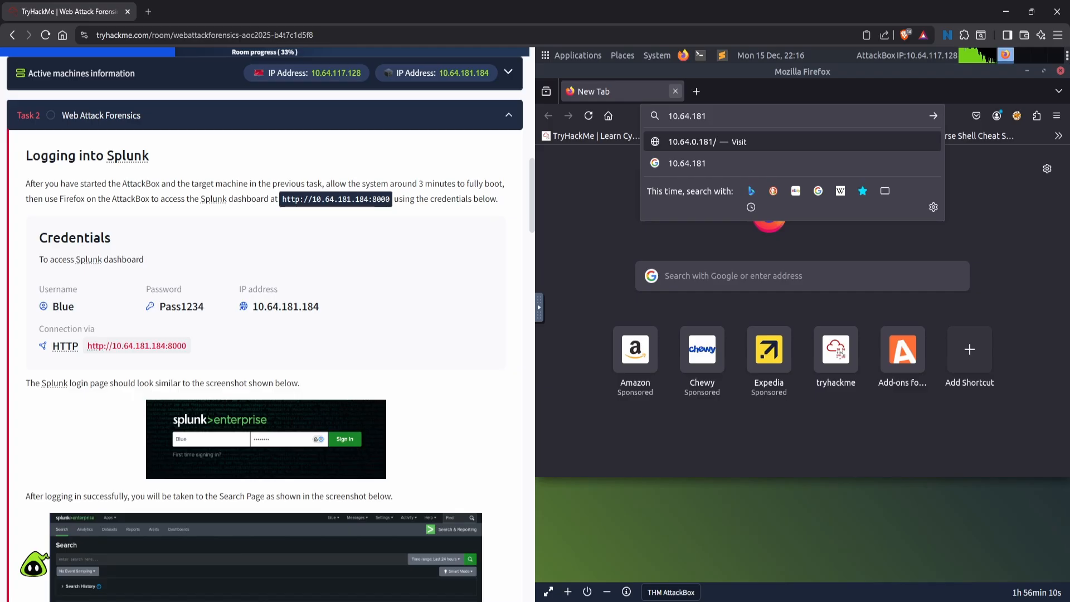
text(.184)
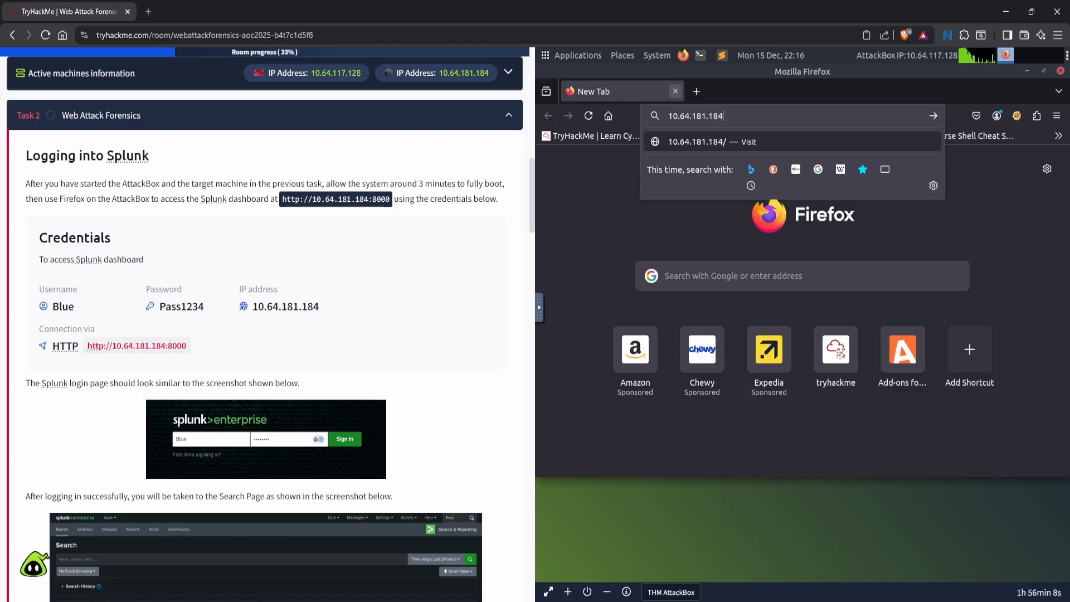
text(:8000)
key(Return)
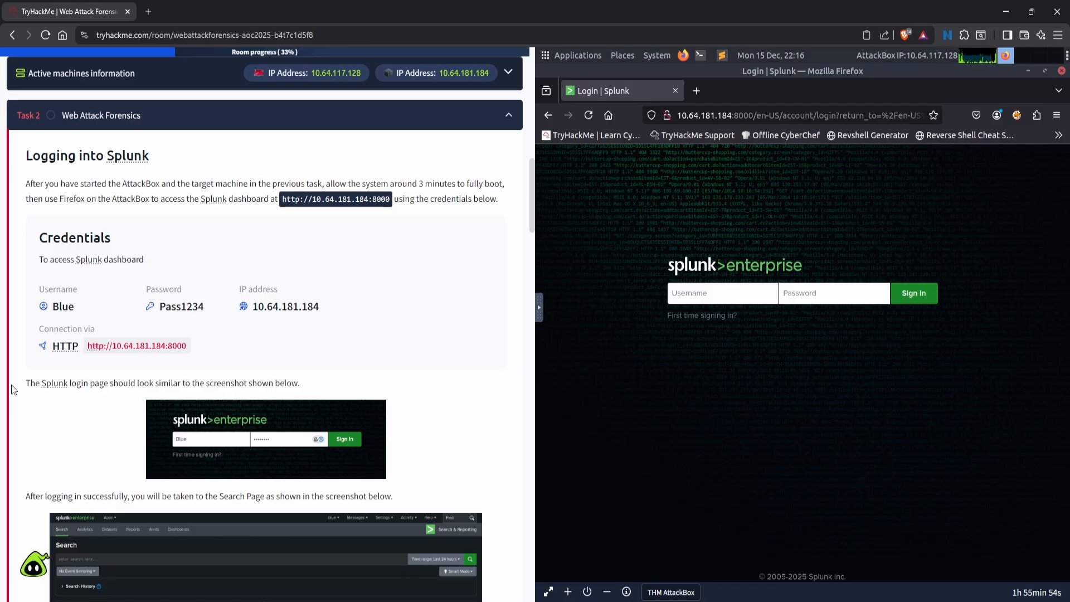
- Sign in to Splunk with the username Blue and the account password supplied in the task's credentials
mouse_move(54, 310)
click(86, 307)
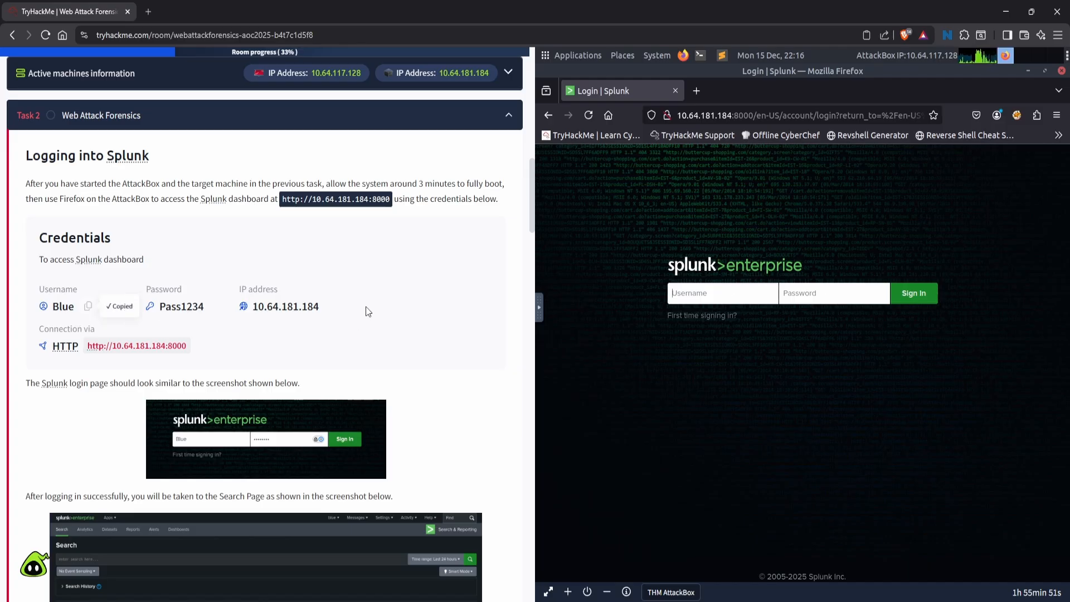
click(740, 288)
key(ctrl+v)
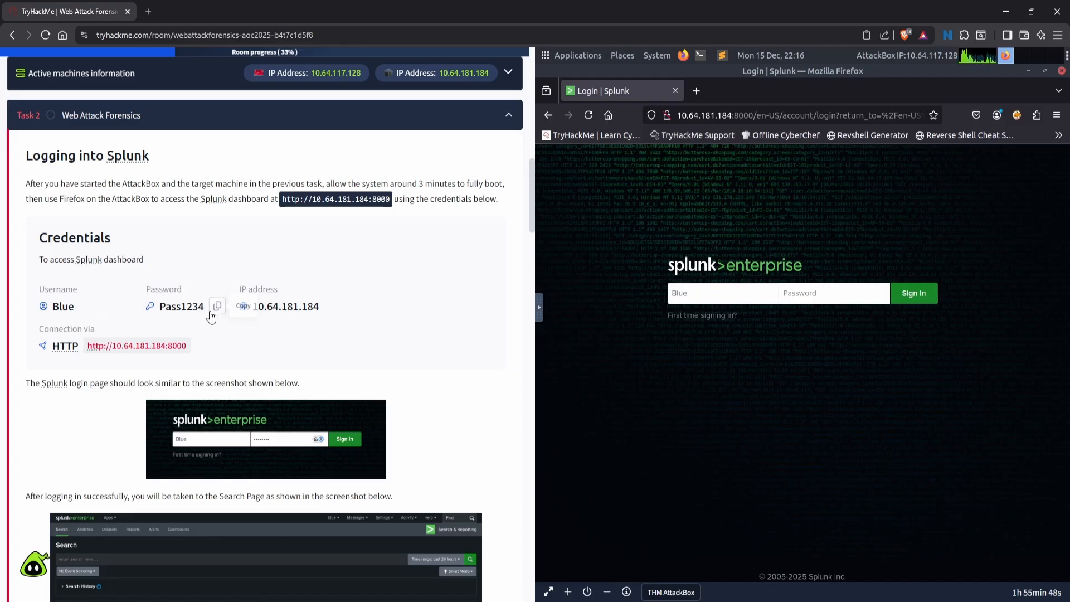
click(218, 308)
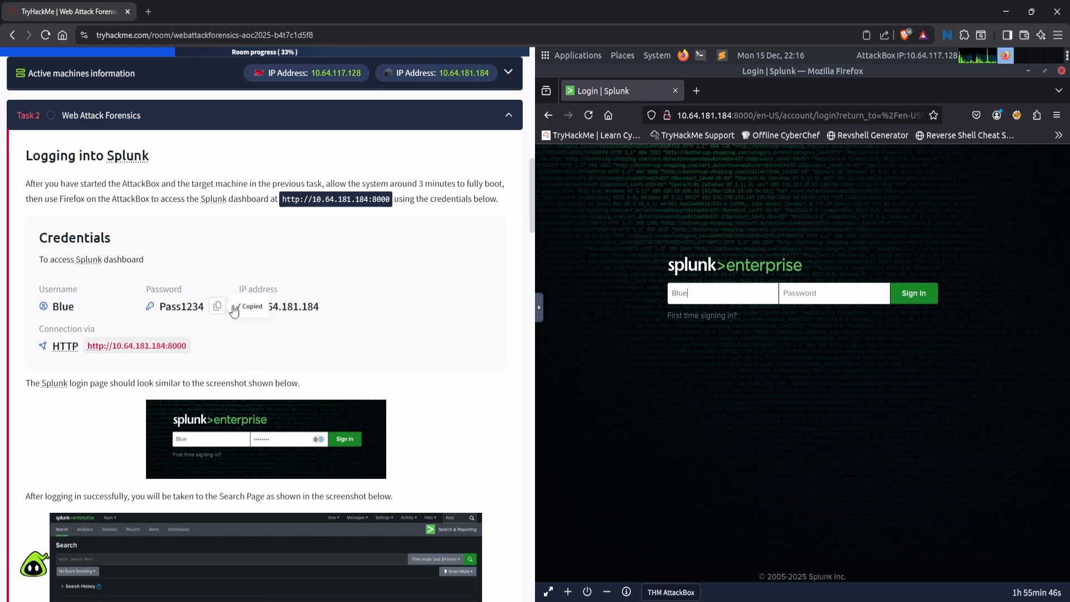
text(Pass1234)
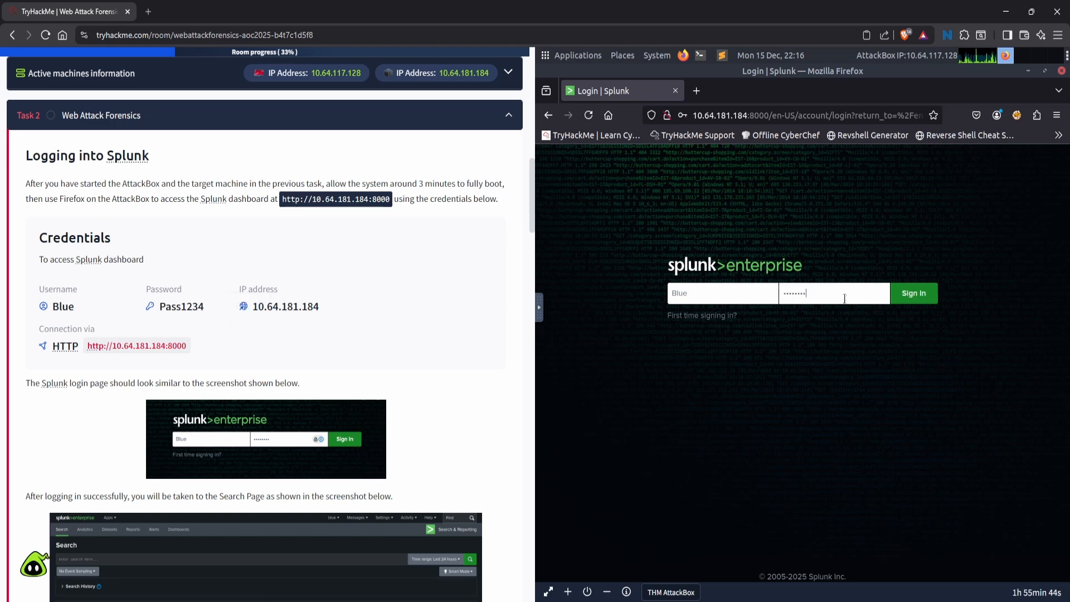
click(914, 294)
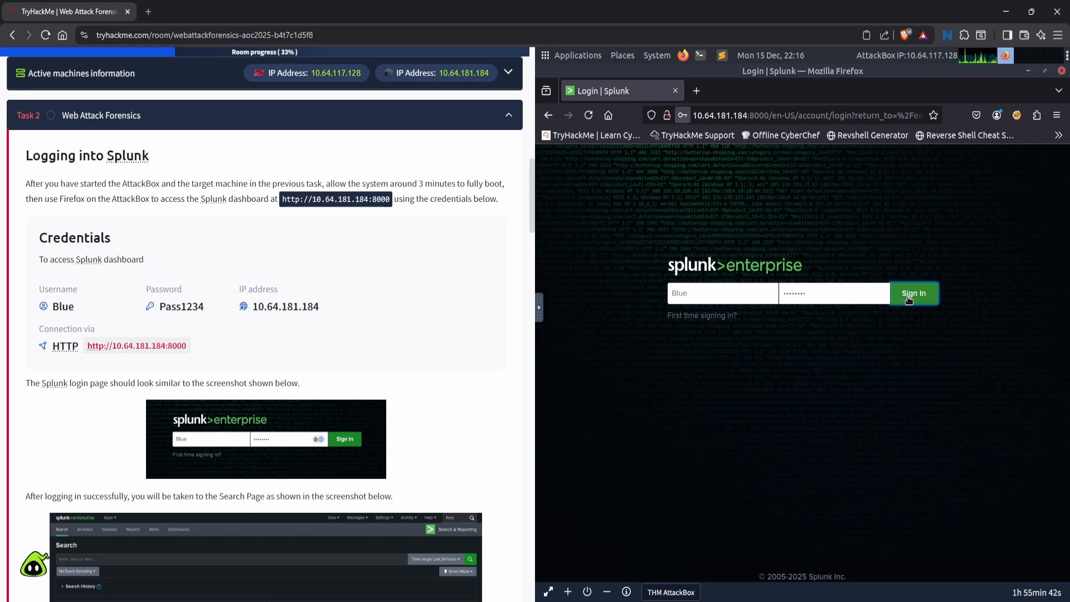
click(836, 263)
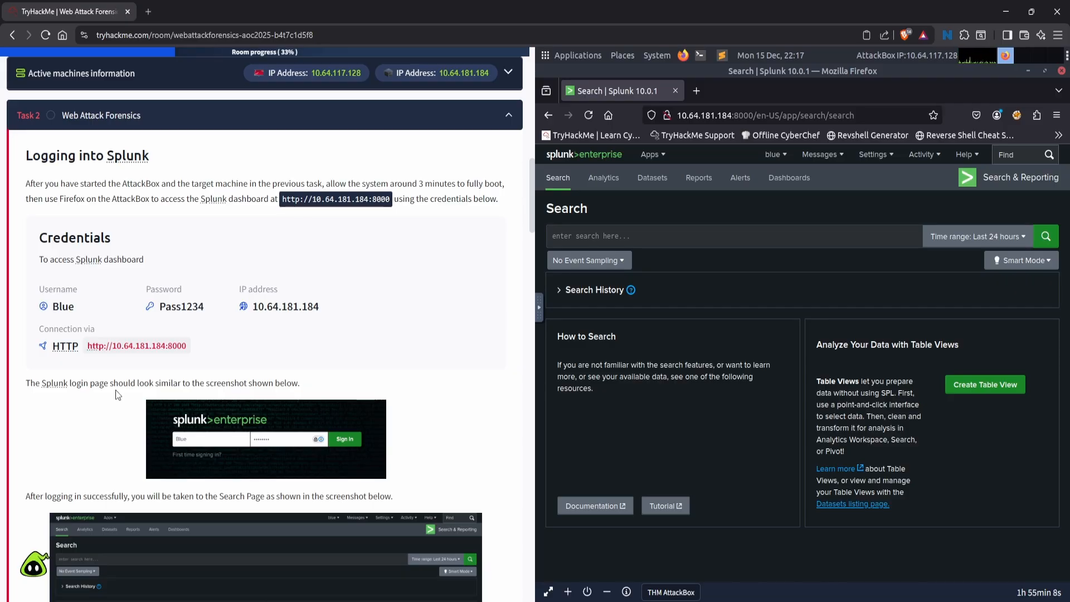
- Read the task's time range instructions and set the Splunk search time range to All time
scroll(117, 394, down, 4)
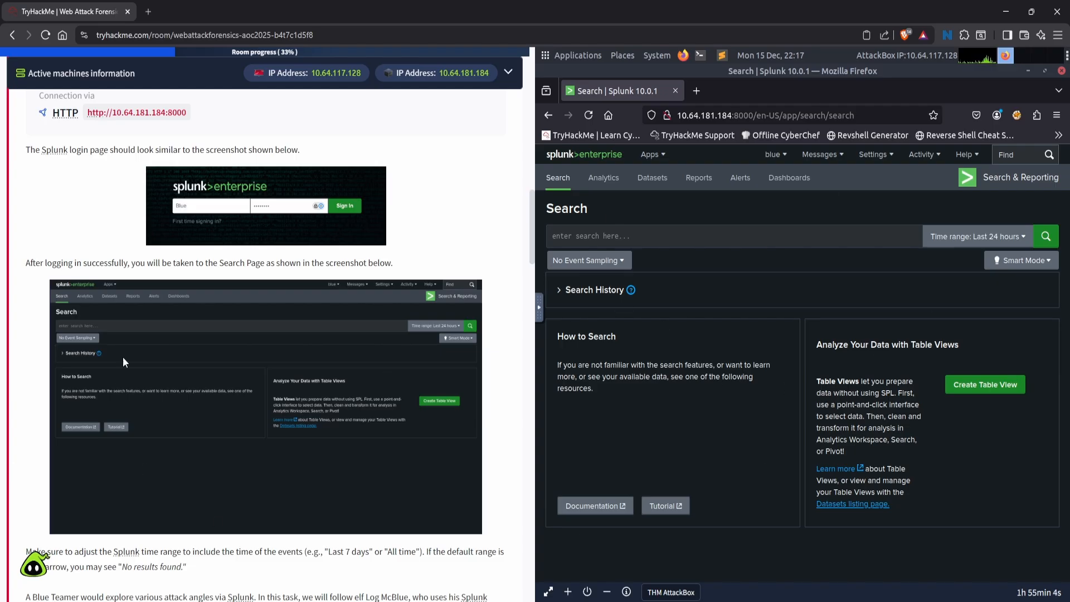
scroll(123, 357, down, 3)
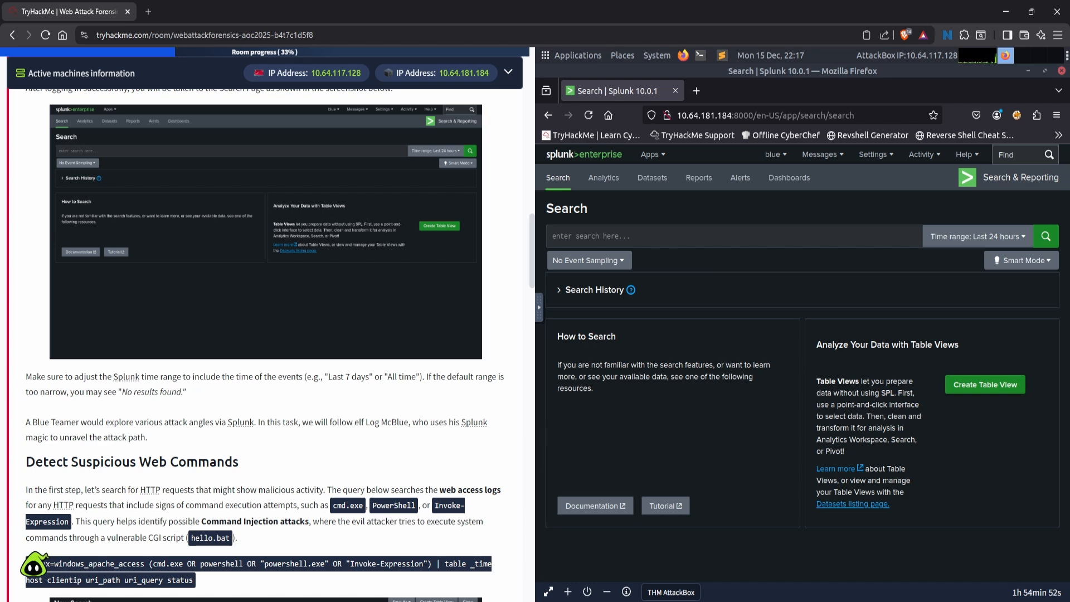
click(960, 246)
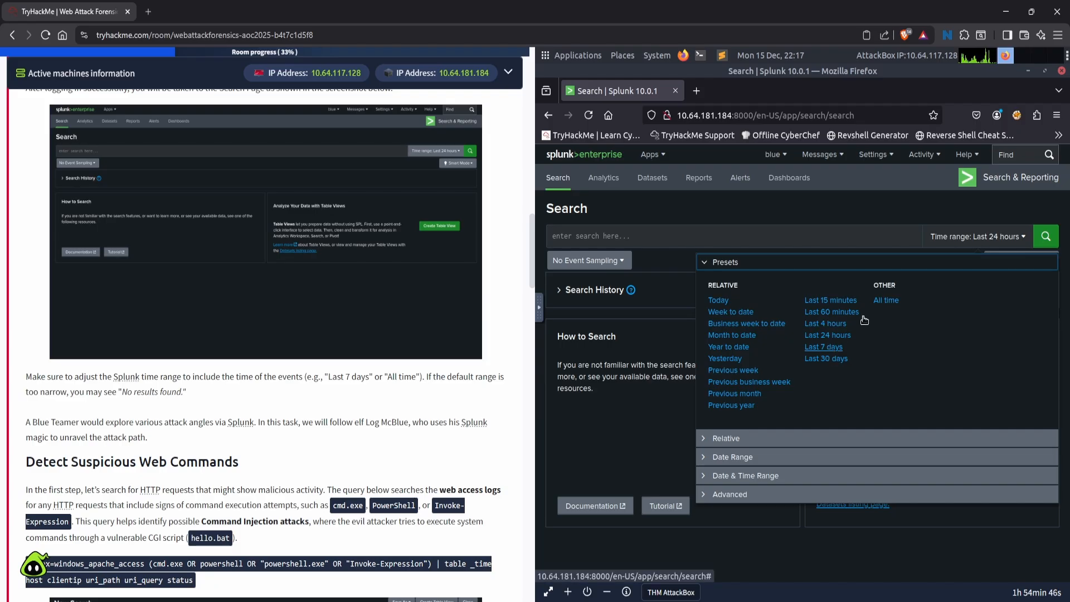
click(896, 305)
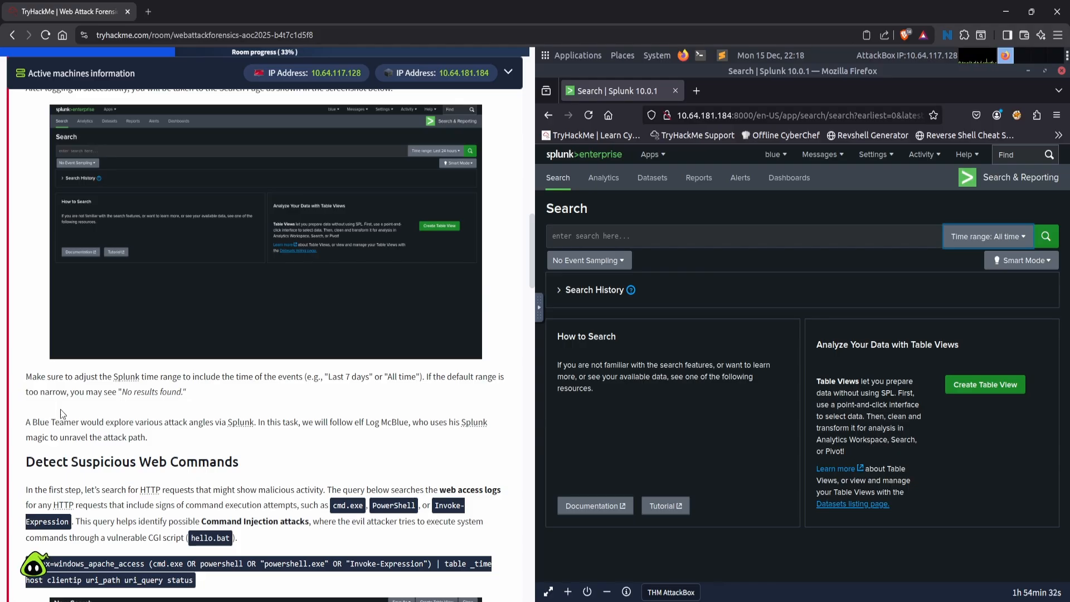
- Run the task's query index=windows_apache_access (cmd.exe OR powershell OR "powershell.exe" OR "Invoke-Expression") | table _time host clientip uri_path uri_query status in Splunk
scroll(61, 412, down, 2)
scroll(61, 413, down, 4)
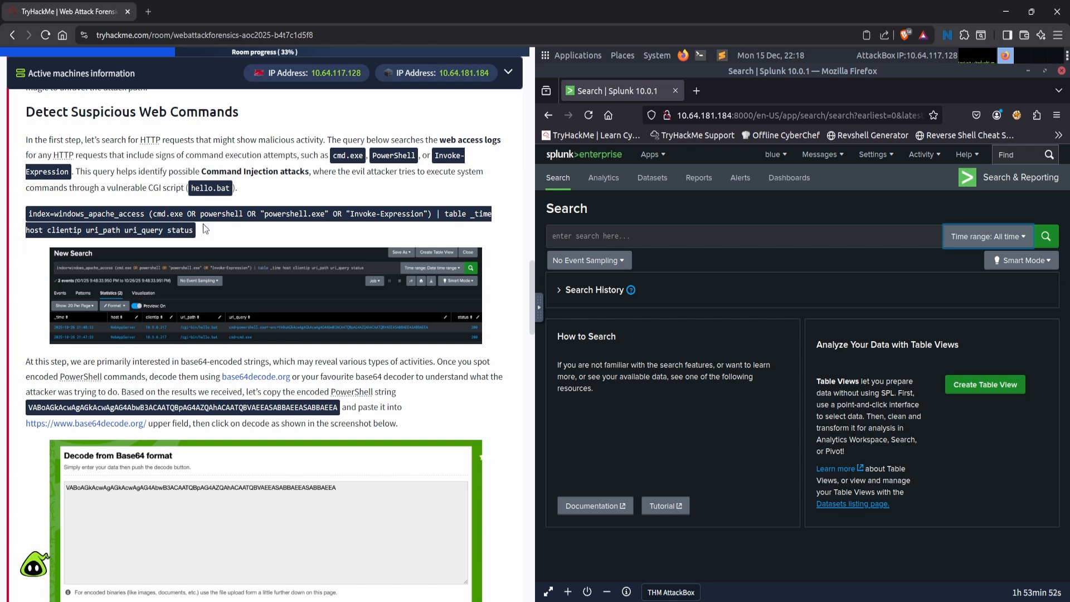
drag(195, 233, 25, 213)
key(ctrl+c)
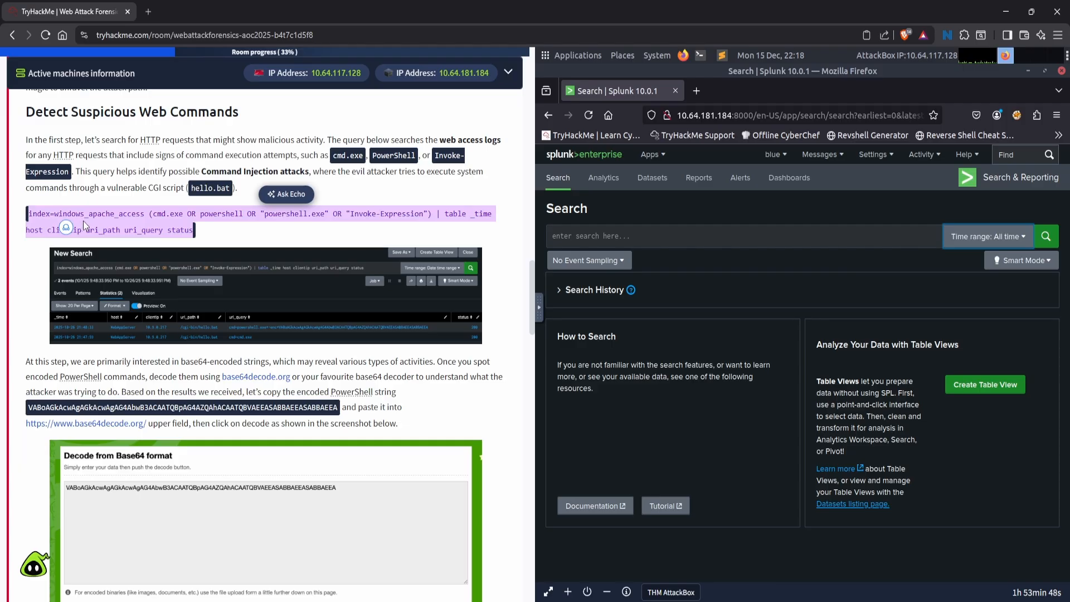
click(257, 227)
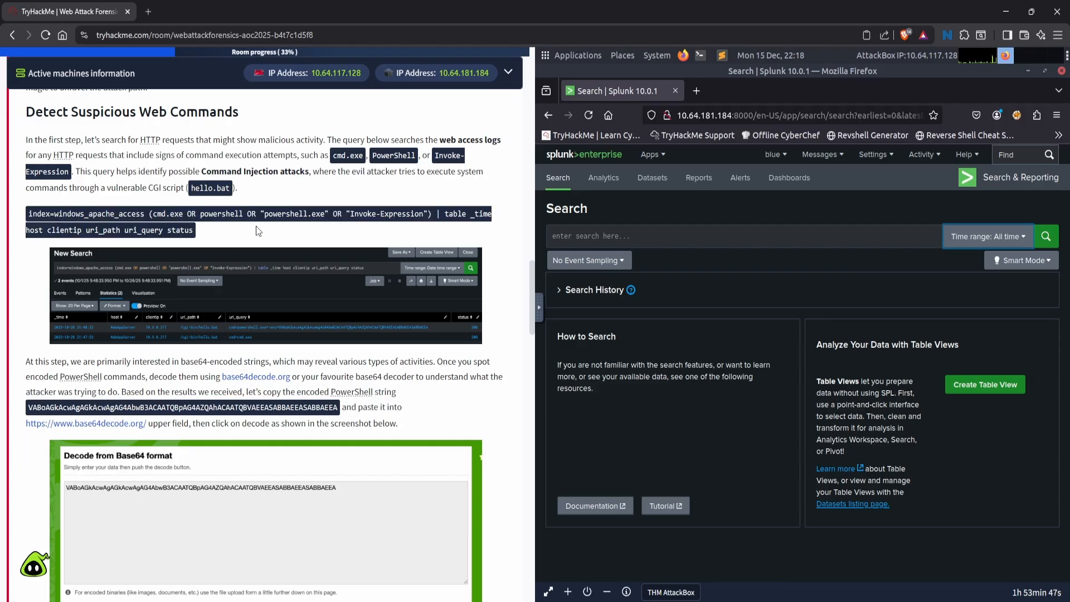
click(638, 239)
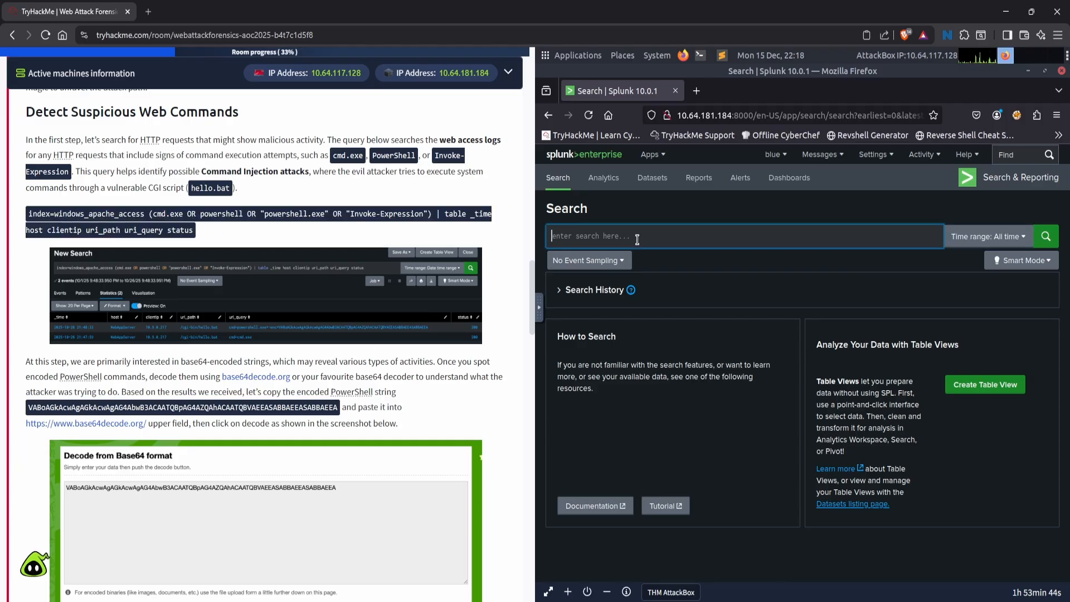
key(ctrl+v)
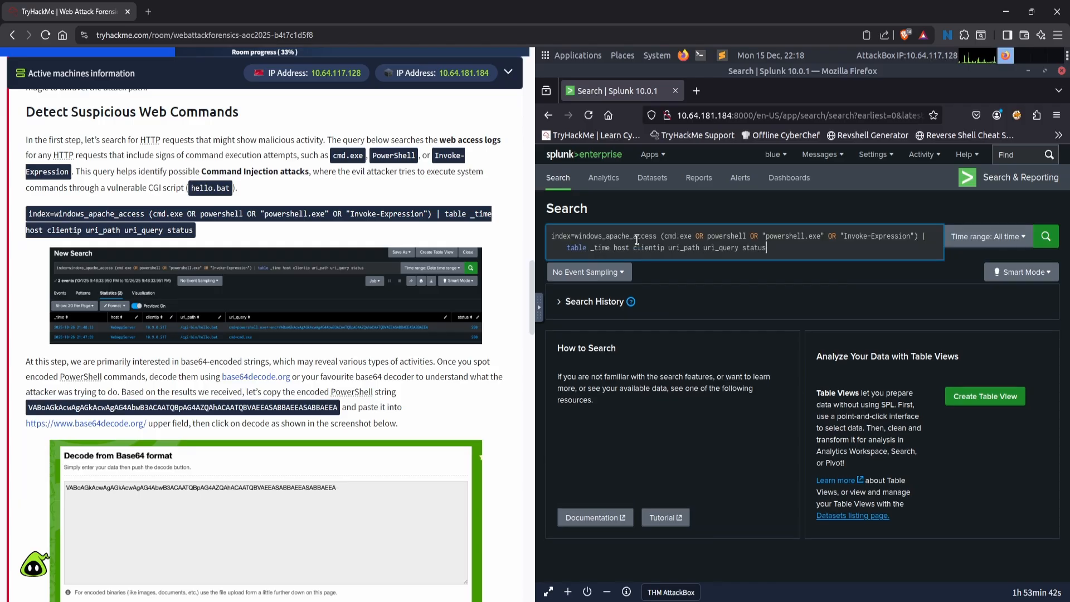
click(1056, 240)
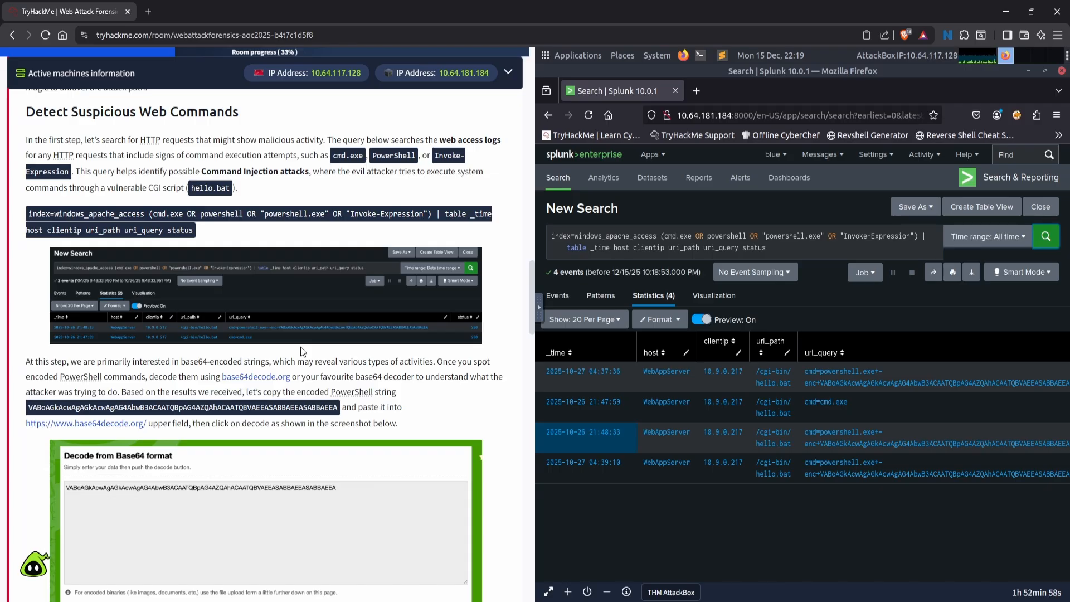
scroll(300, 347, down, 2)
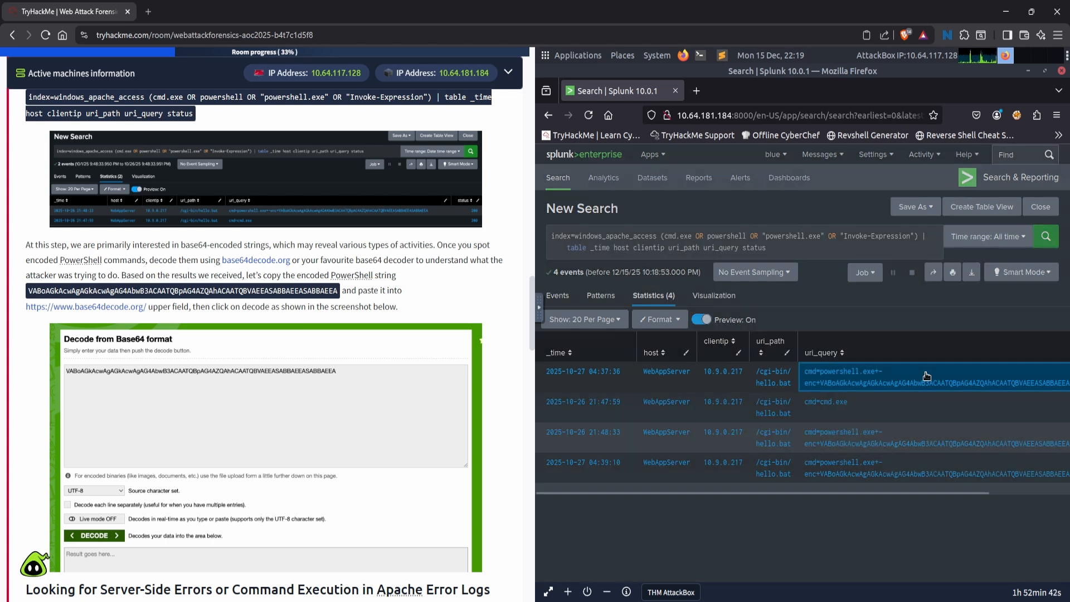
click(923, 378)
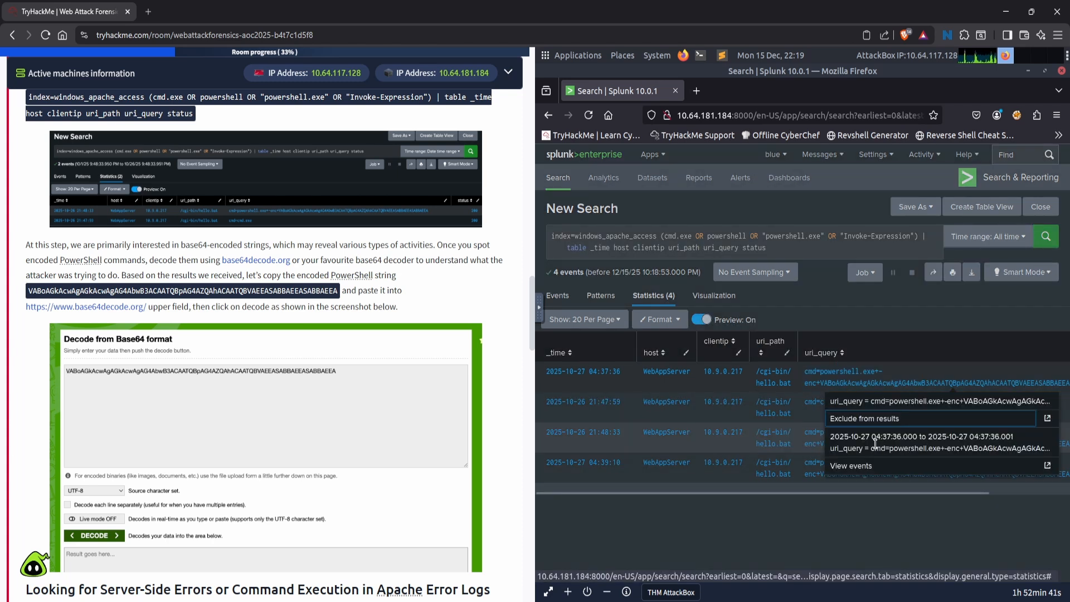
click(1018, 468)
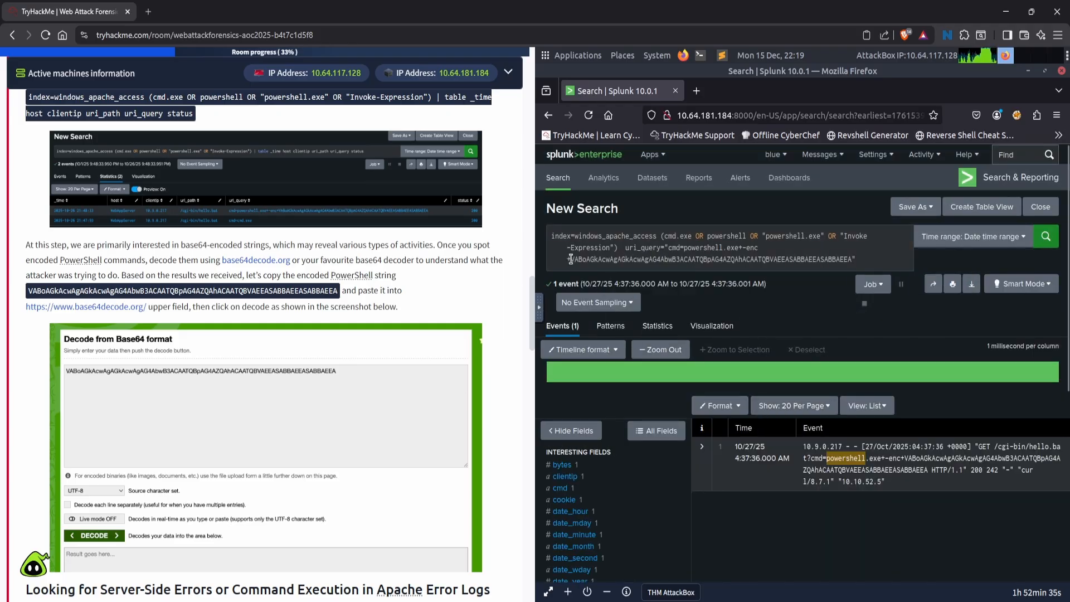
drag(571, 259, 854, 260)
key(ctrl+c)
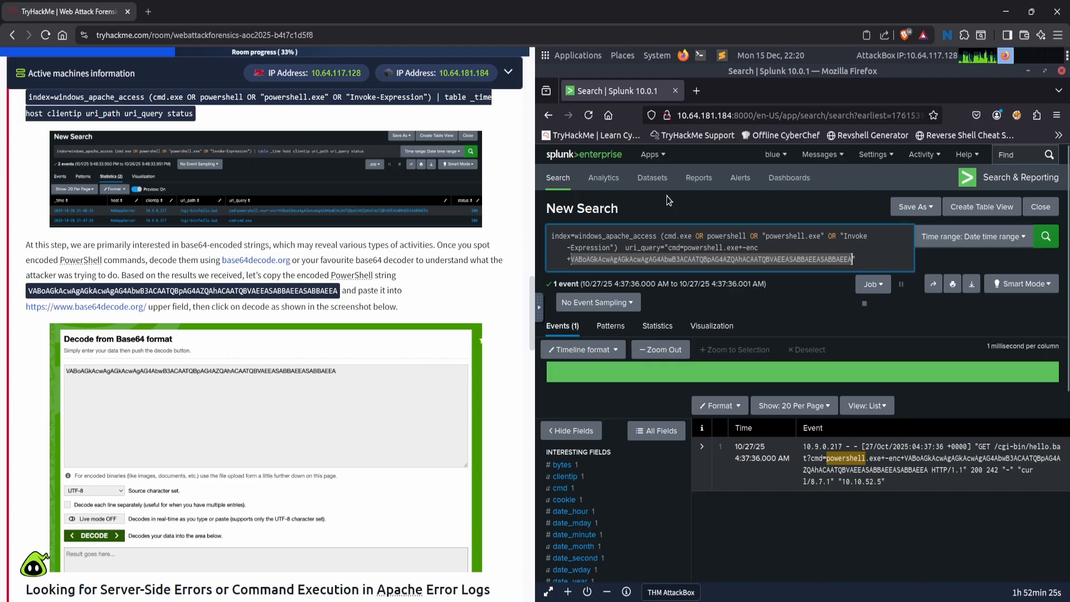
- Open base64decode.org in a new browser tab and dismiss its personal information opt-out dialog
click(705, 91)
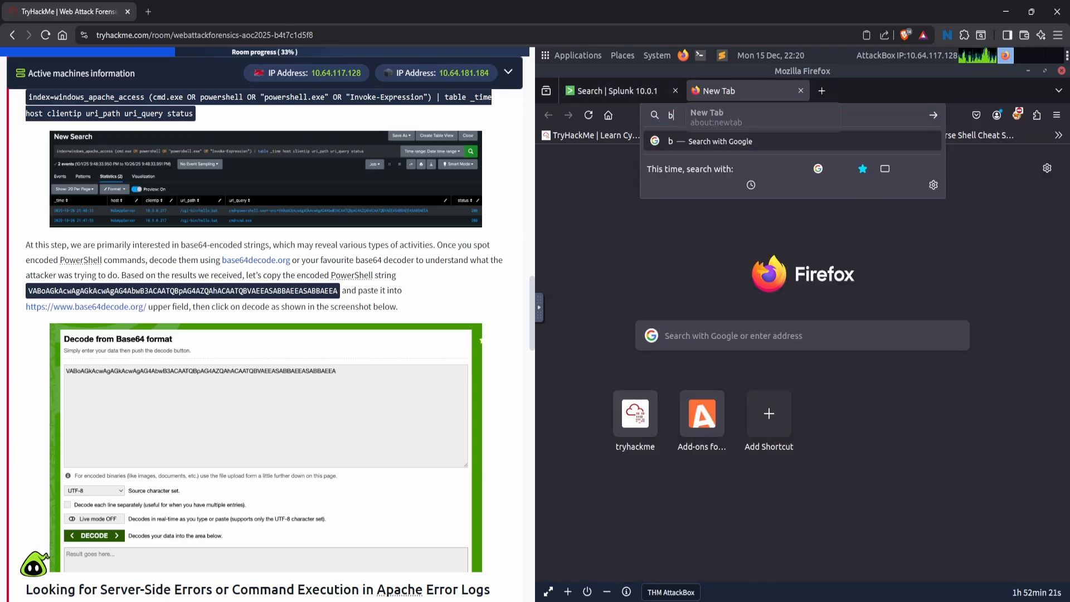
text(base64)
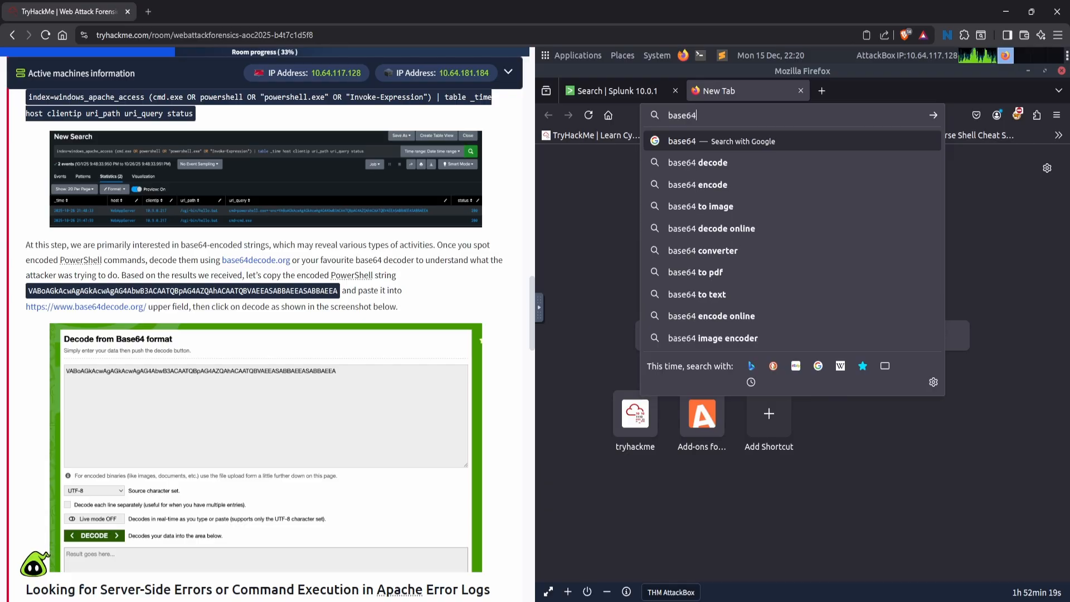
text(decode.org)
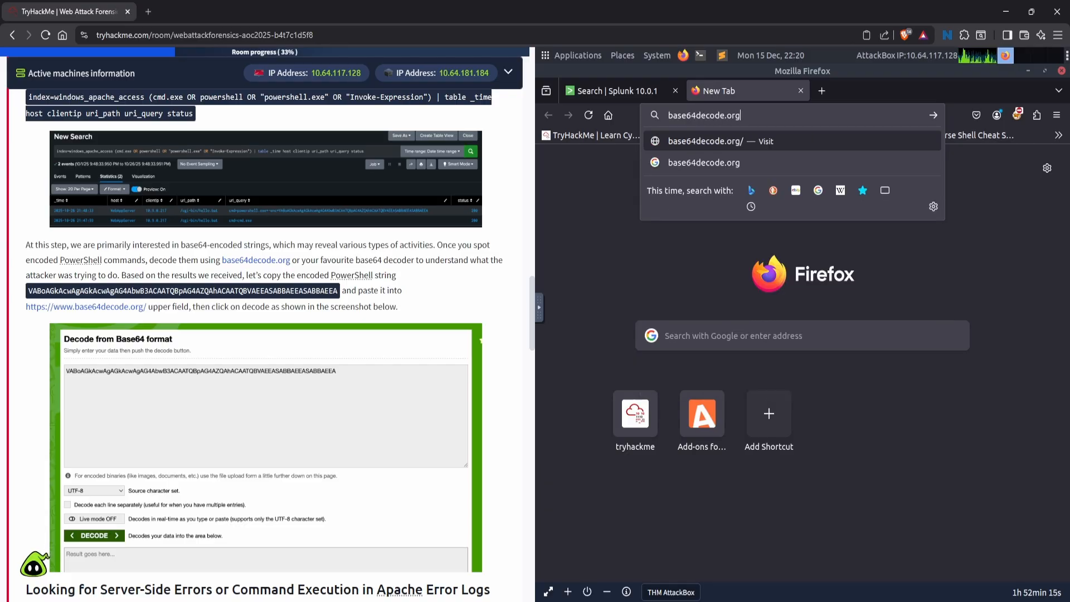
key(Return)
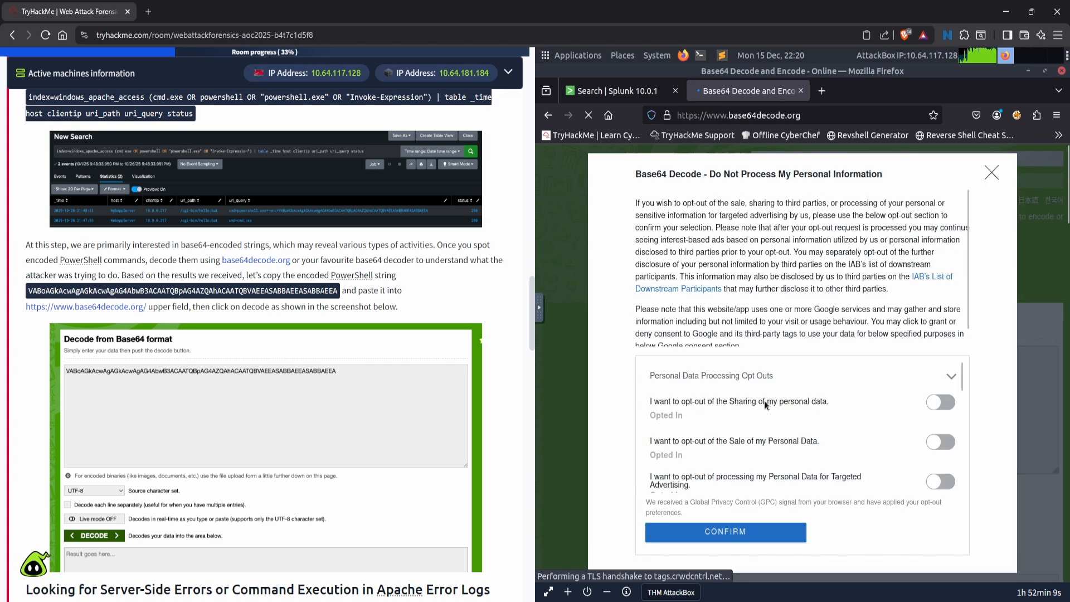
click(992, 173)
- Decode the copied string VABoAGkAcwAgAGkAcwAgAG4AbwB3ACAATQBpAG4AZQAhACAATQBVAEEASABBAEEASABBAEEA from Base64 with the UTF-8 character set
click(815, 384)
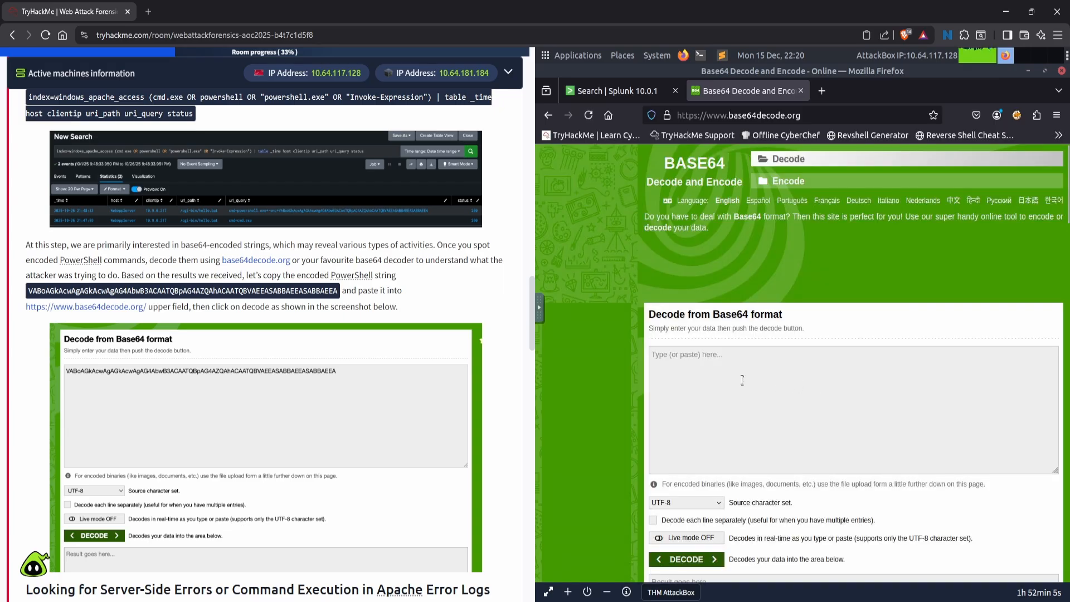
key(ctrl+v)
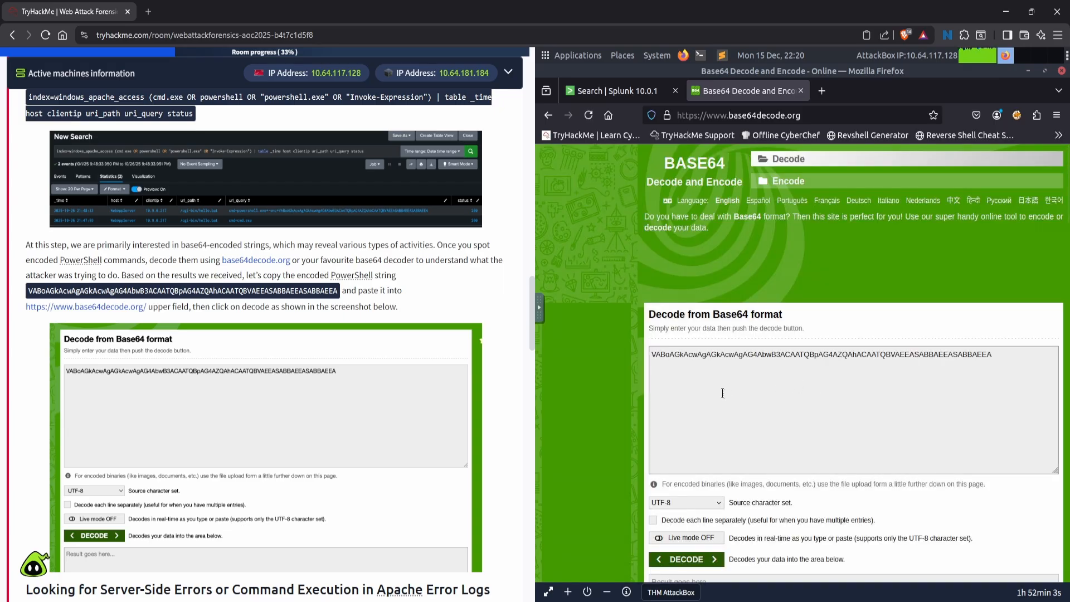
scroll(617, 387, down, 4)
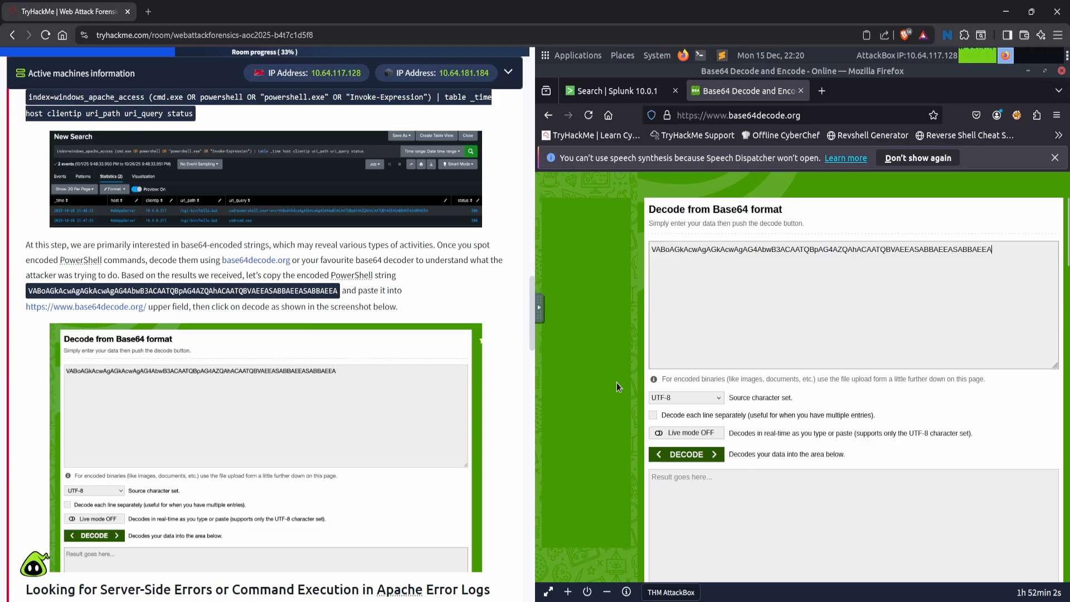
click(678, 455)
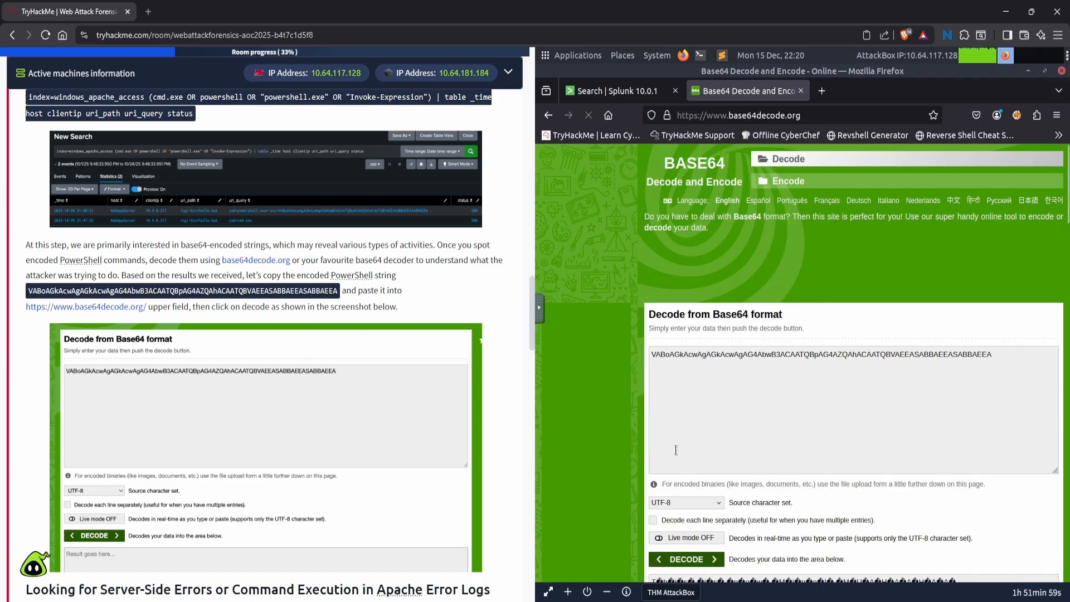
scroll(248, 414, down, 2)
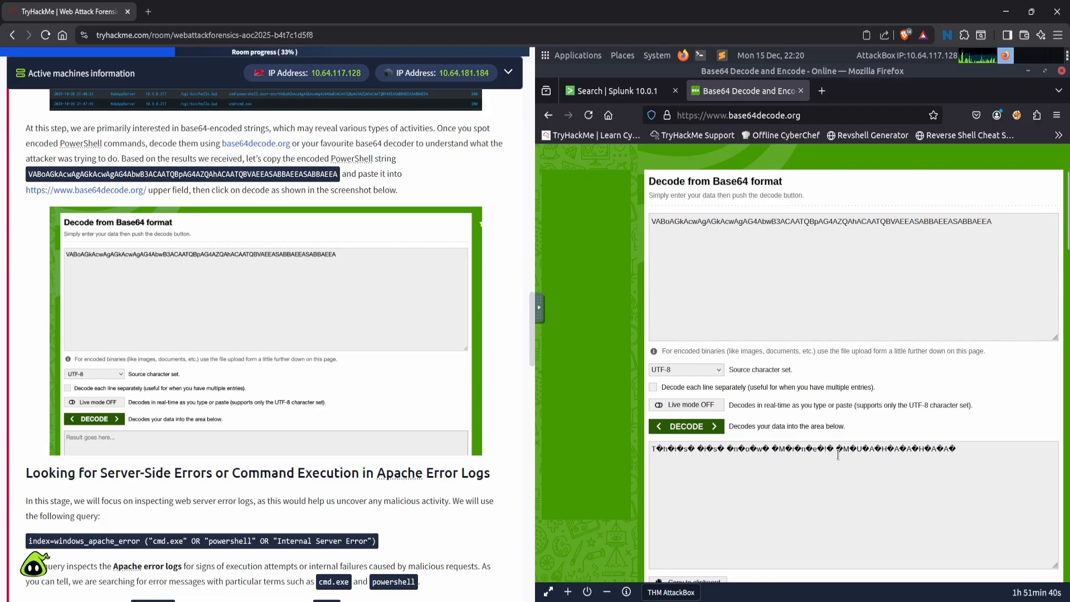
- In a fresh Splunk search over All time, run the task's query index=windows_apache_error ("cmd.exe" OR "powershell" OR "Internal Server Error")
scroll(62, 366, down, 6)
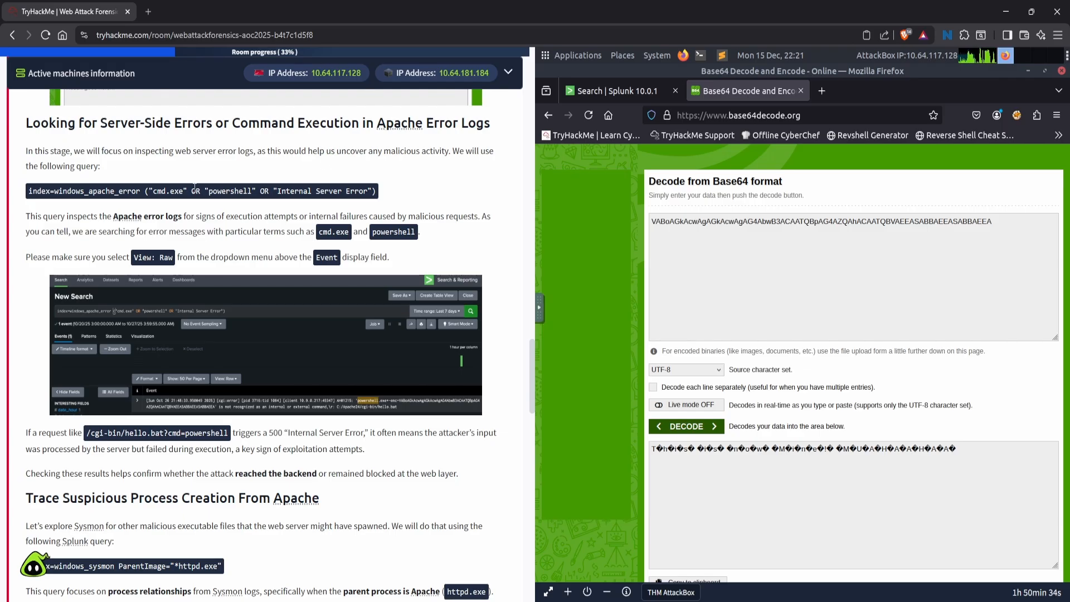
drag(28, 191, 366, 193)
key(ctrl+c)
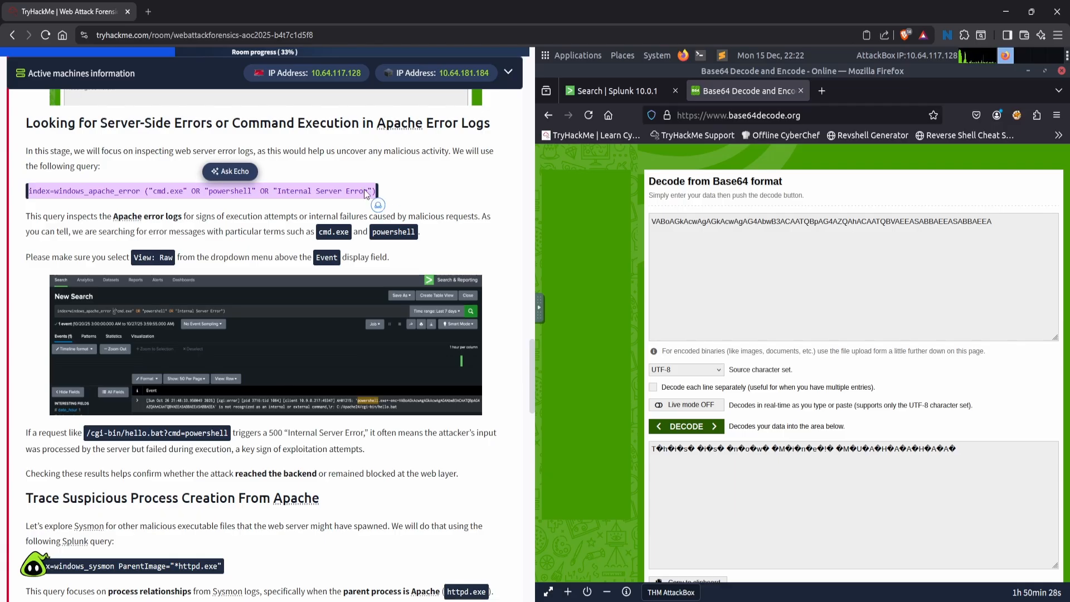
click(415, 183)
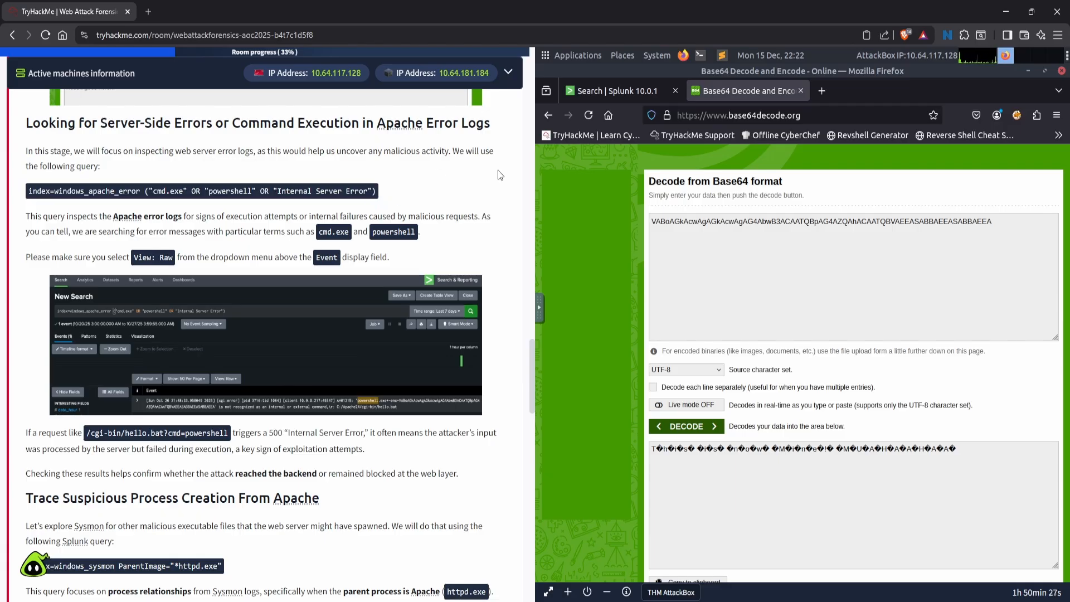
click(621, 89)
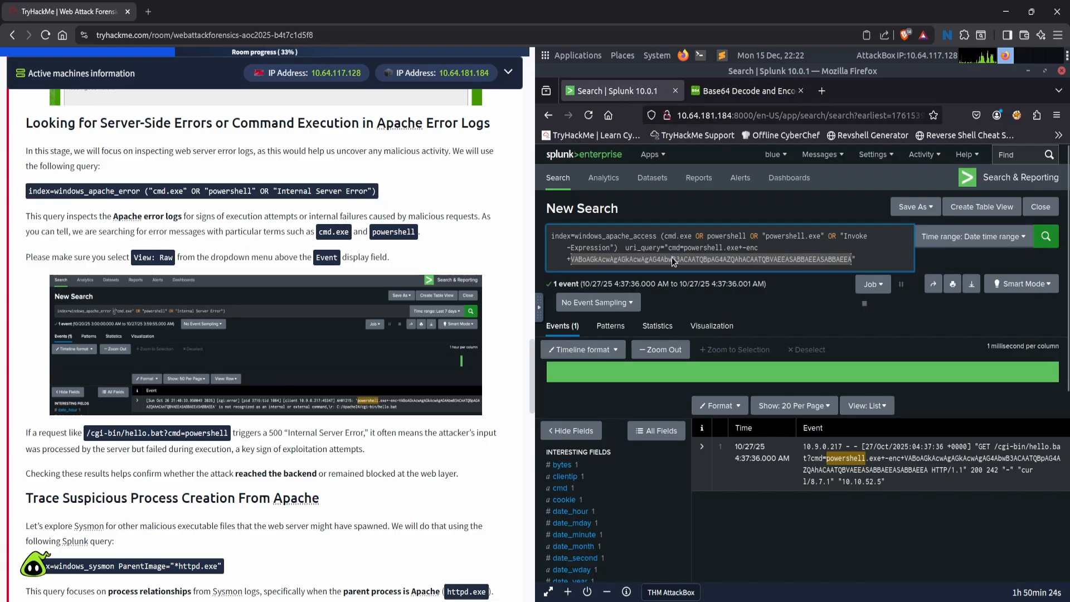
click(558, 184)
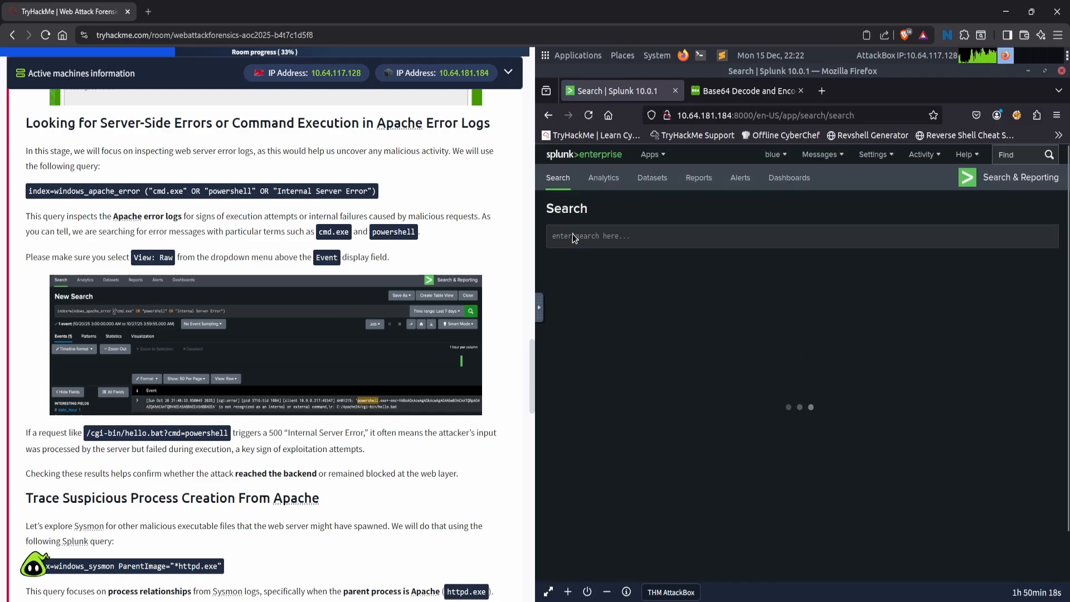
click(977, 236)
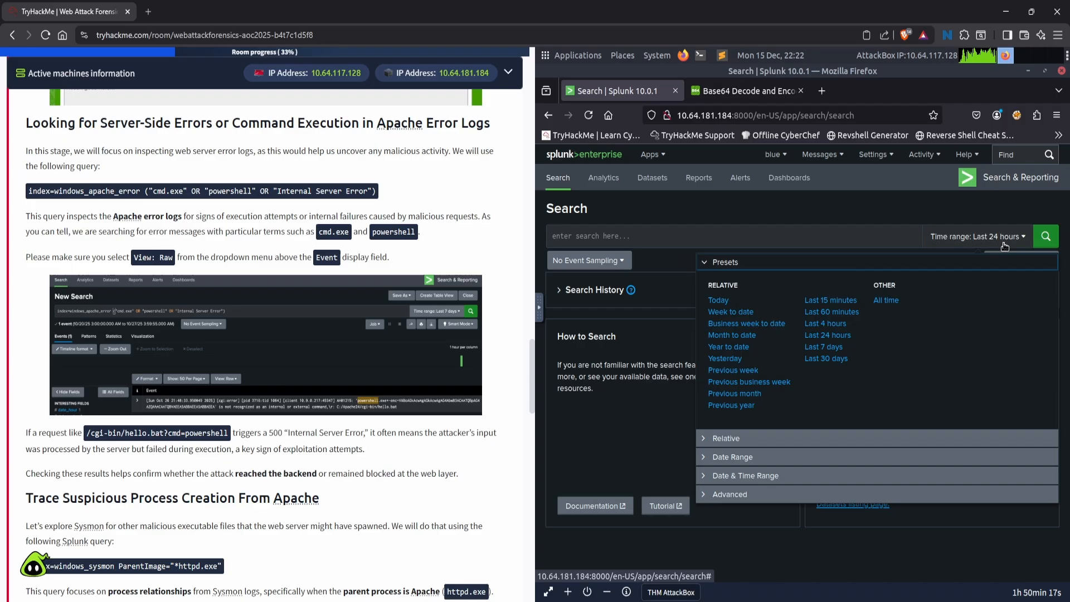
click(886, 301)
click(798, 235)
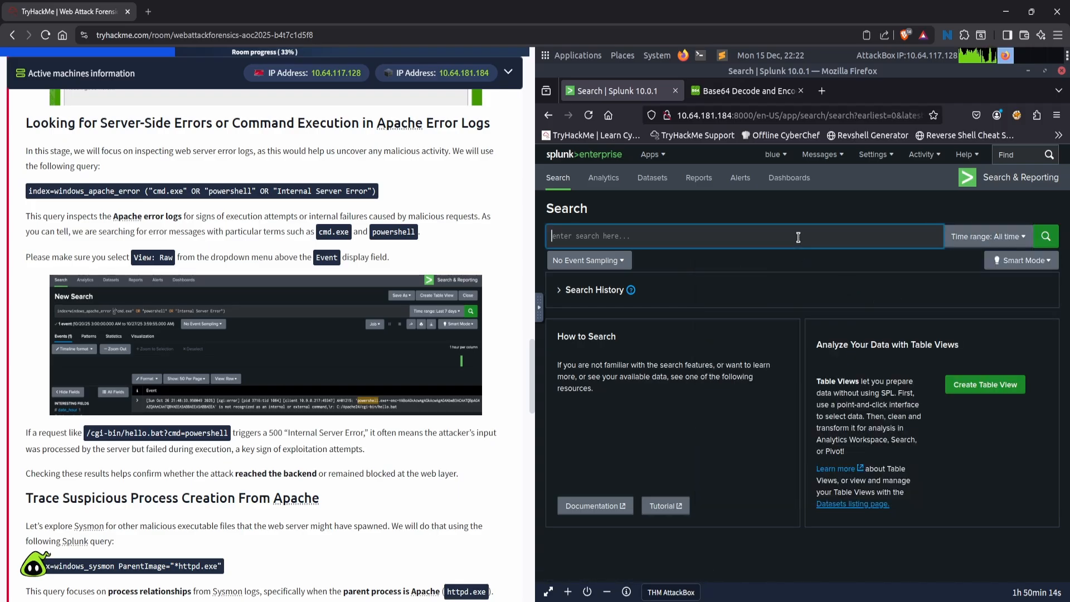
key(ctrl+v)
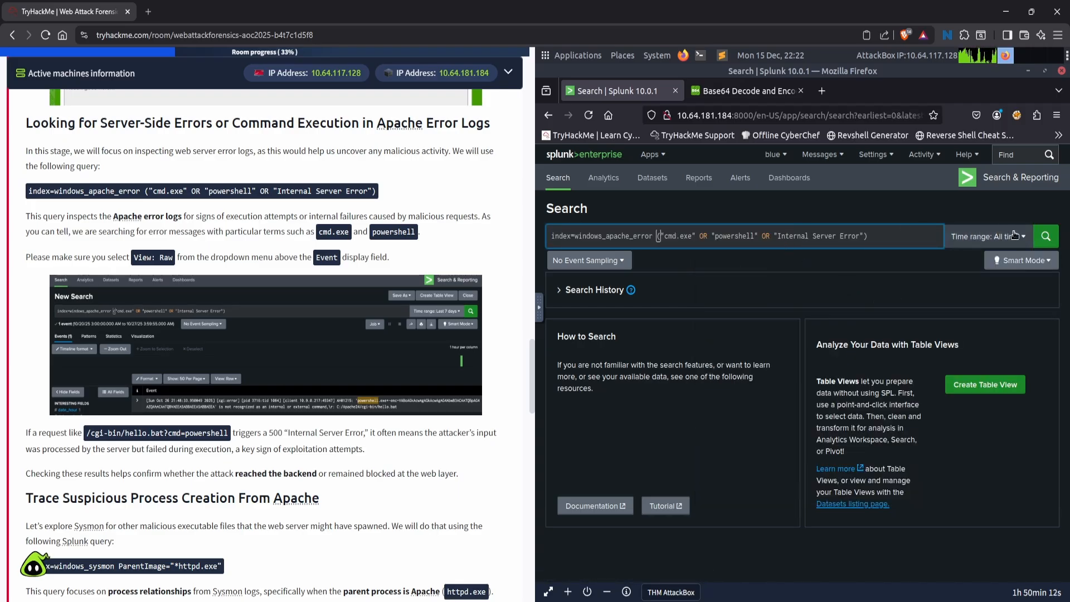
click(1056, 240)
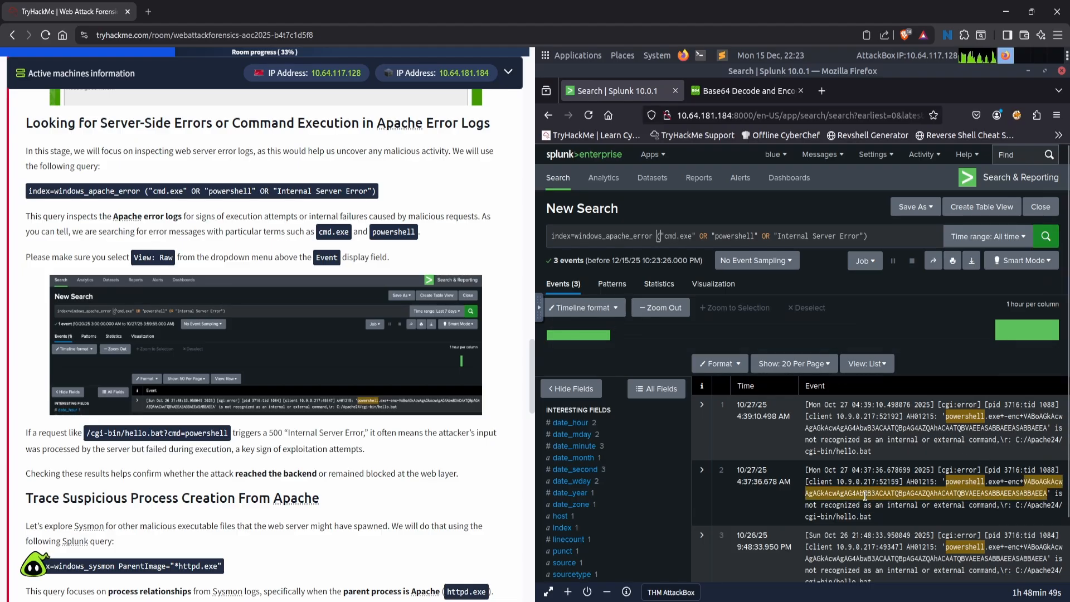
- Display the Apache error events in Raw view
scroll(931, 491, down, 2)
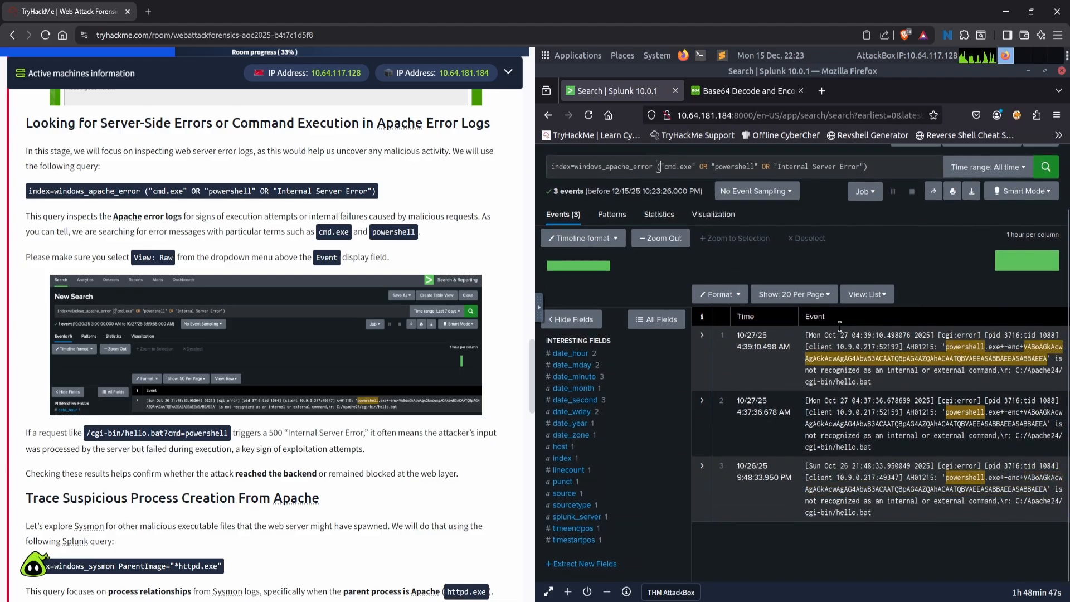
click(878, 295)
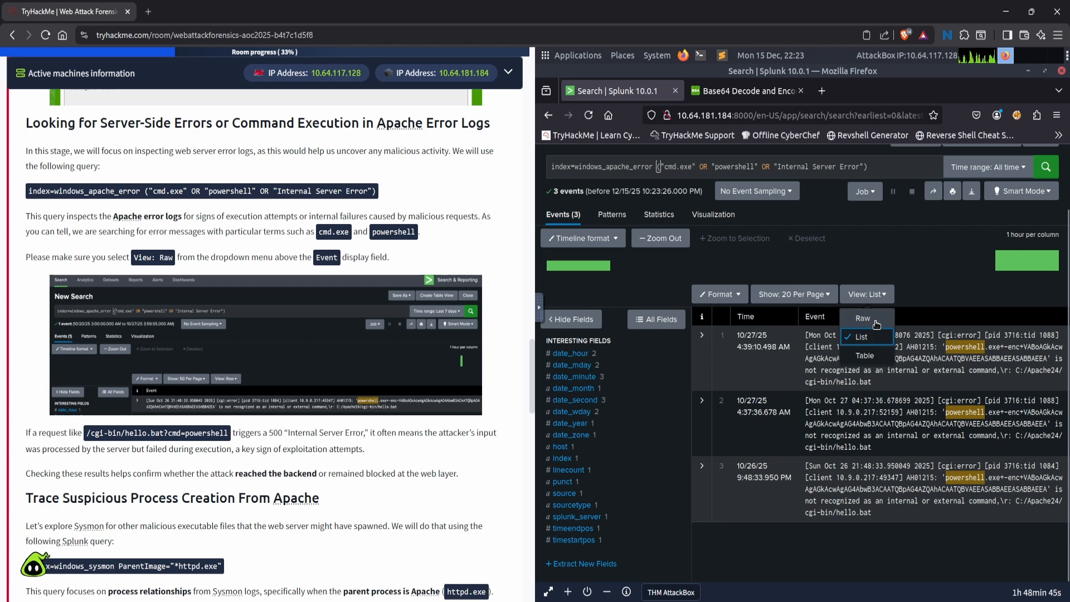
click(871, 320)
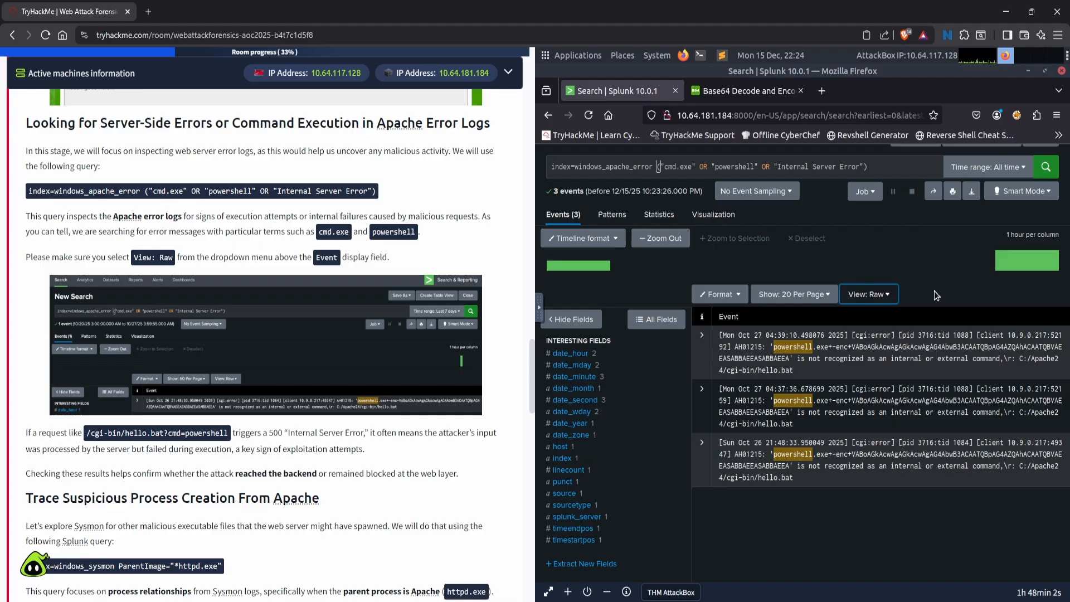
- Replace the Splunk search with the task's query index=windows_sysmon ParentImage="*httpd.exe" and run it
scroll(265, 334, down, 6)
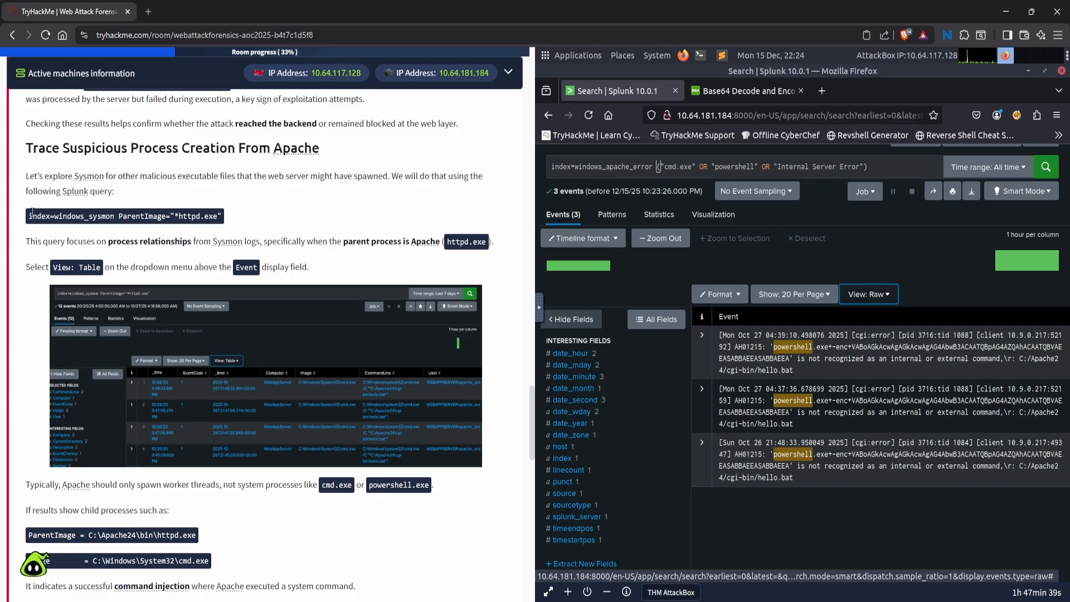
drag(30, 215, 234, 220)
key(ctrl+c)
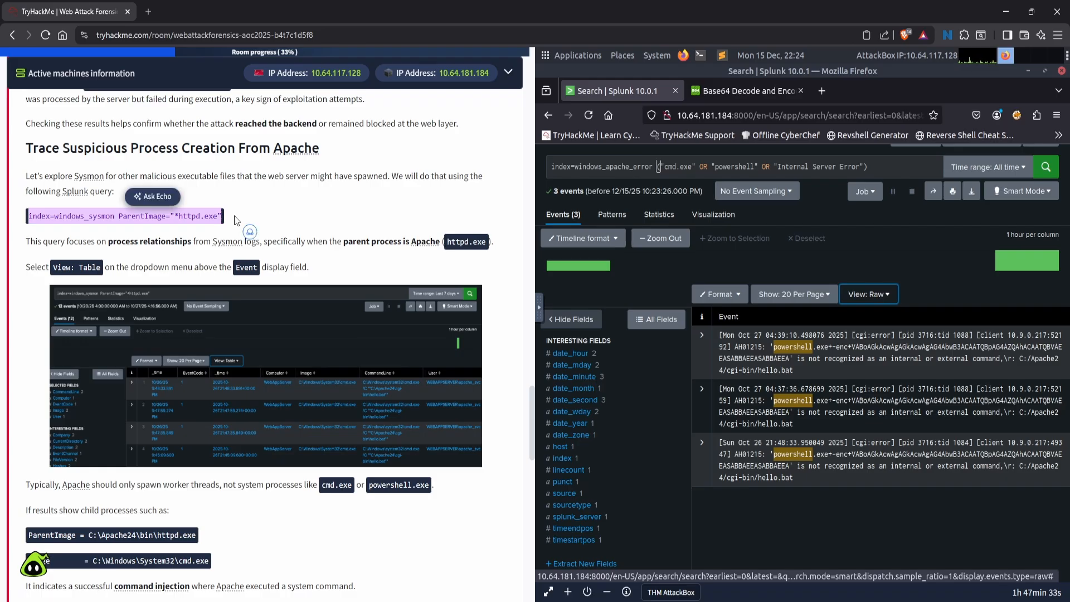
click(294, 196)
click(699, 164)
key(ctrl+a)
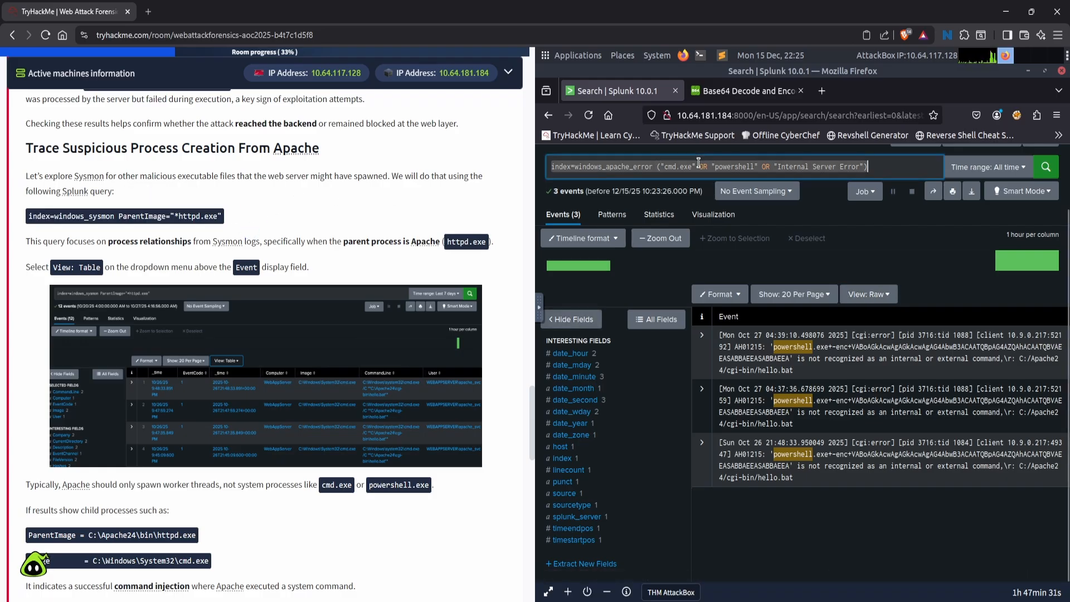
key(ctrl+v)
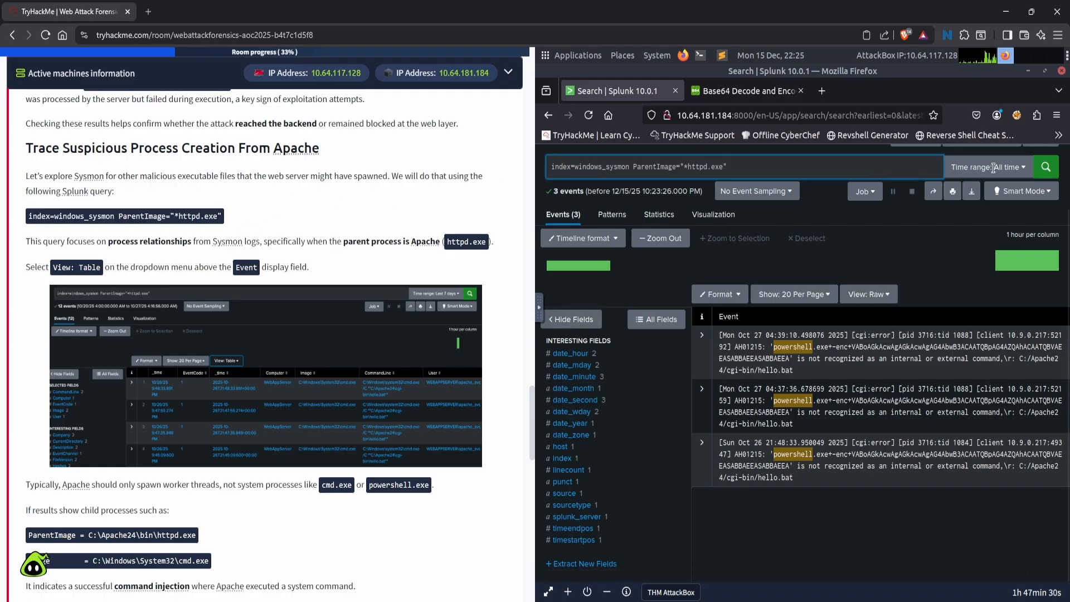
click(1046, 164)
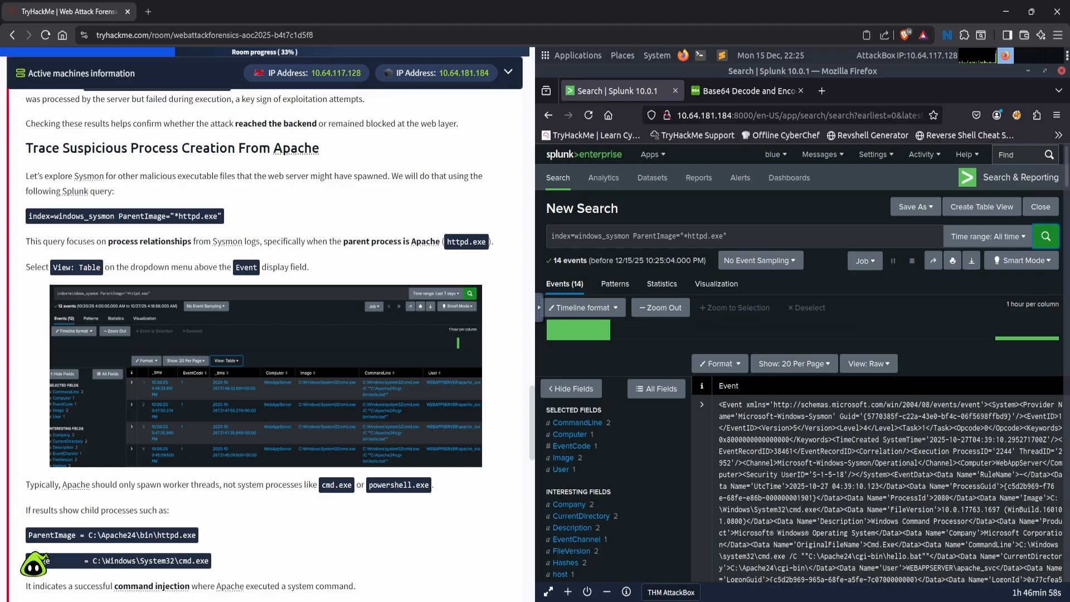
- Show the Sysmon events in Table view with the fields list hidden, and read on to the task's Confirm Attacker Enumeration Activity section
click(874, 366)
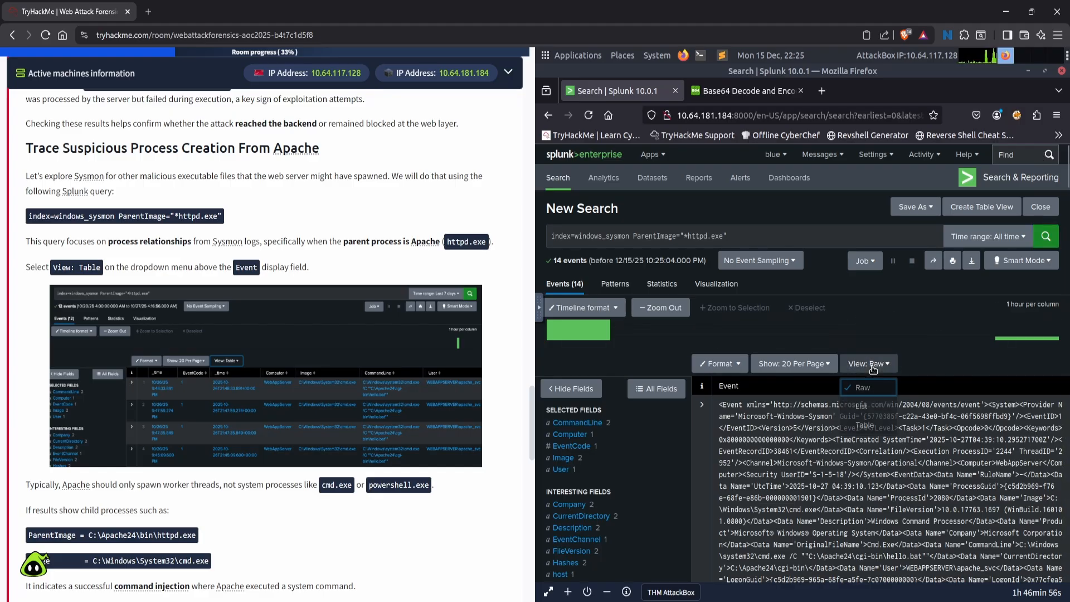
click(863, 425)
scroll(857, 432, down, 3)
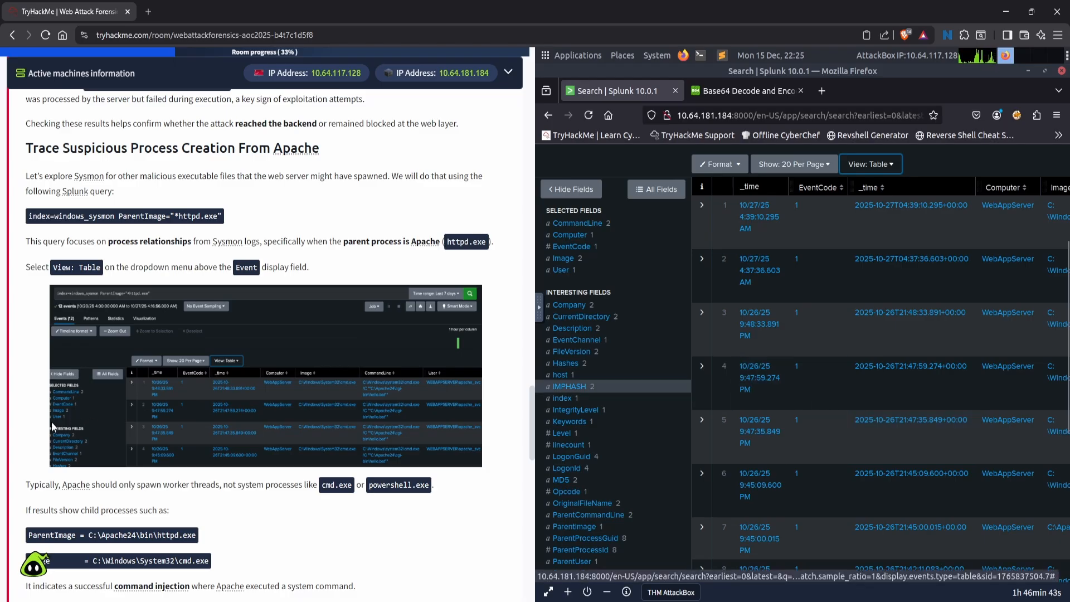
scroll(53, 427, down, 1)
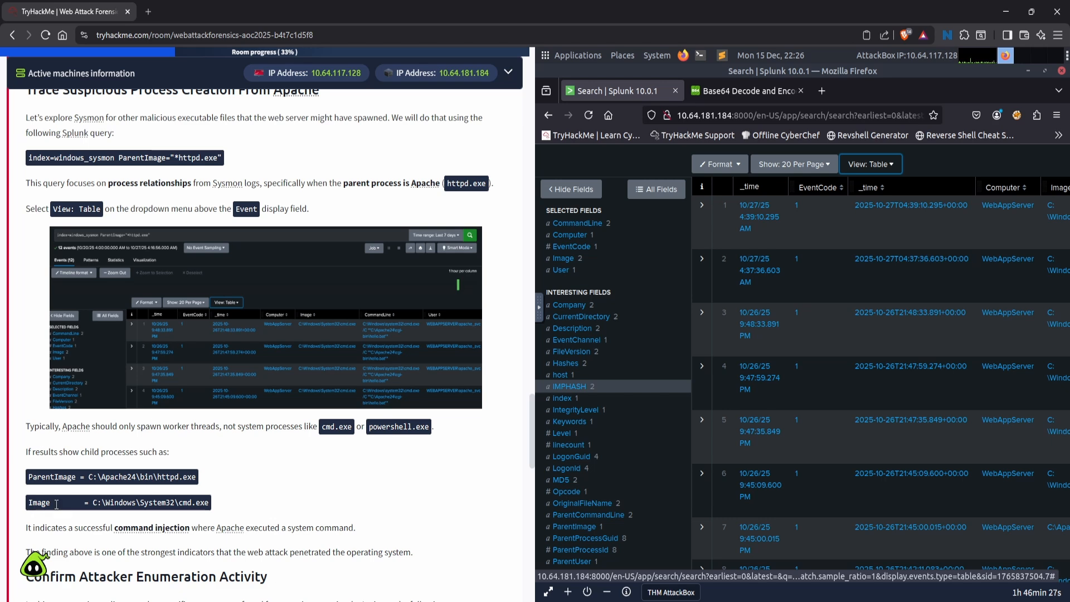
scroll(90, 498, down, 2)
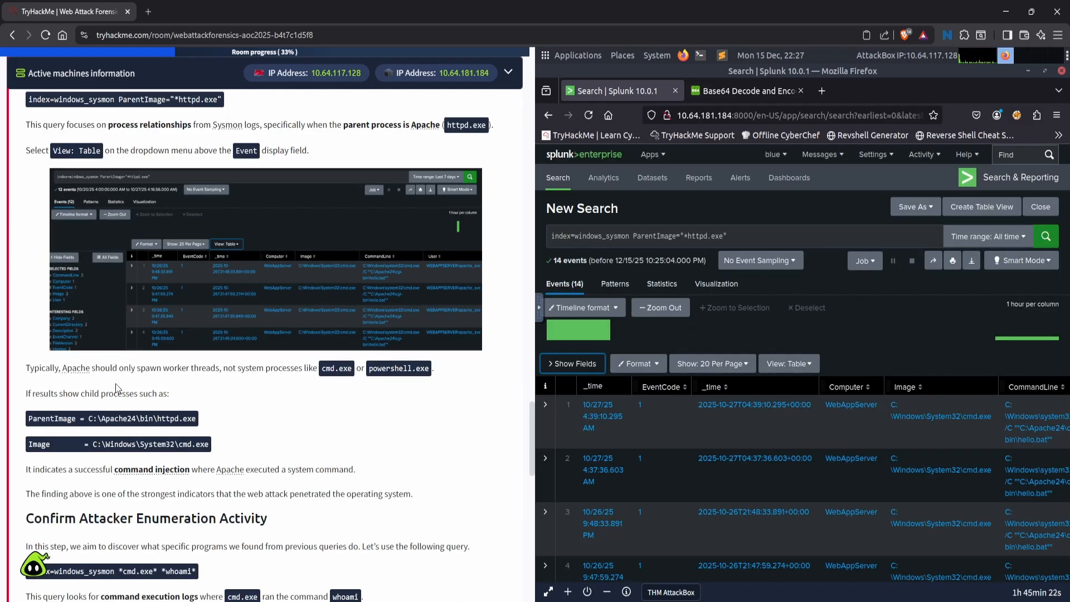
scroll(116, 384, down, 6)
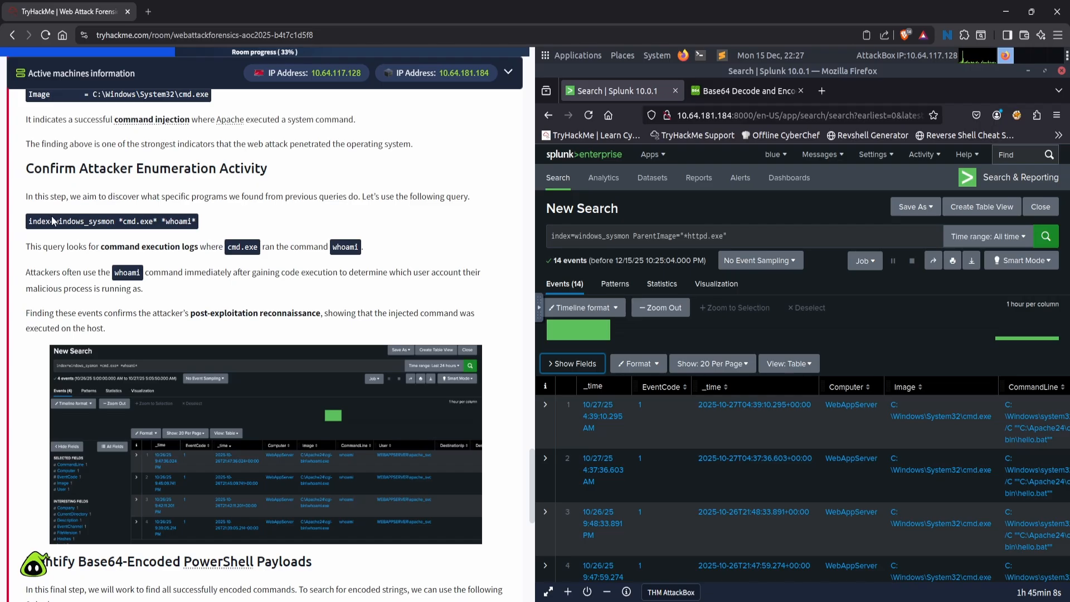
- Replace the Splunk search with the task's query index=windows_sysmon *cmd.exe* *whoami*, run it and look through the events
drag(27, 225, 212, 221)
key(ctrl+c)
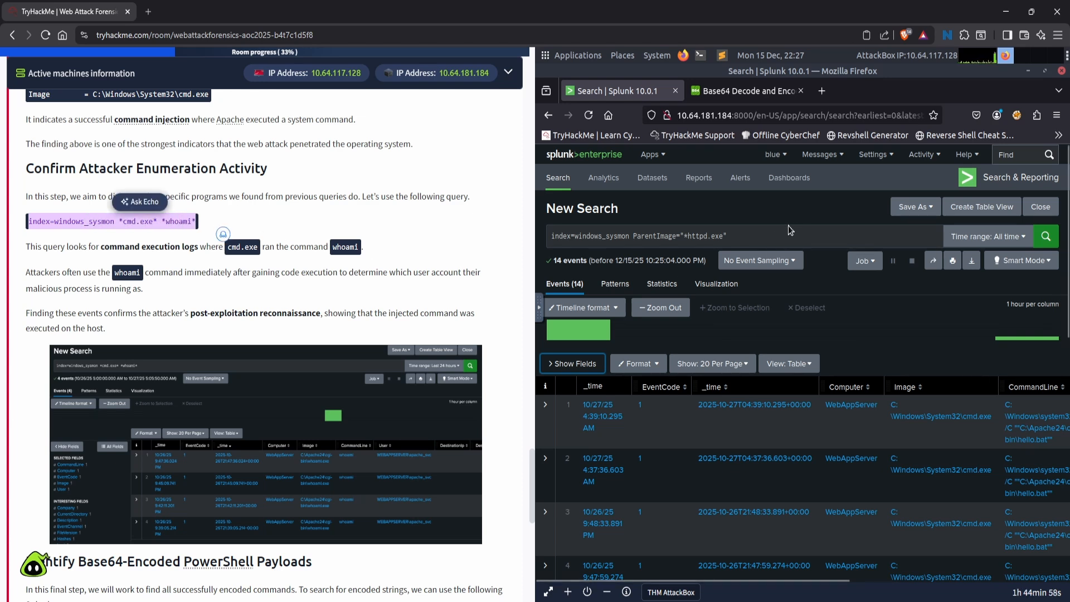
drag(775, 238, 384, 202)
key(ctrl+v)
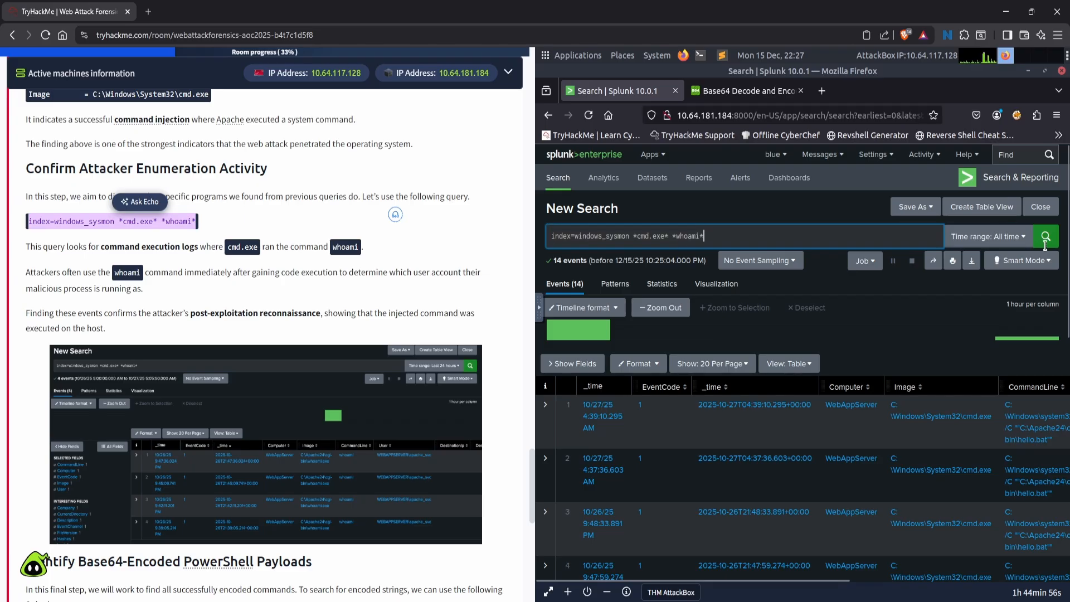
click(1053, 240)
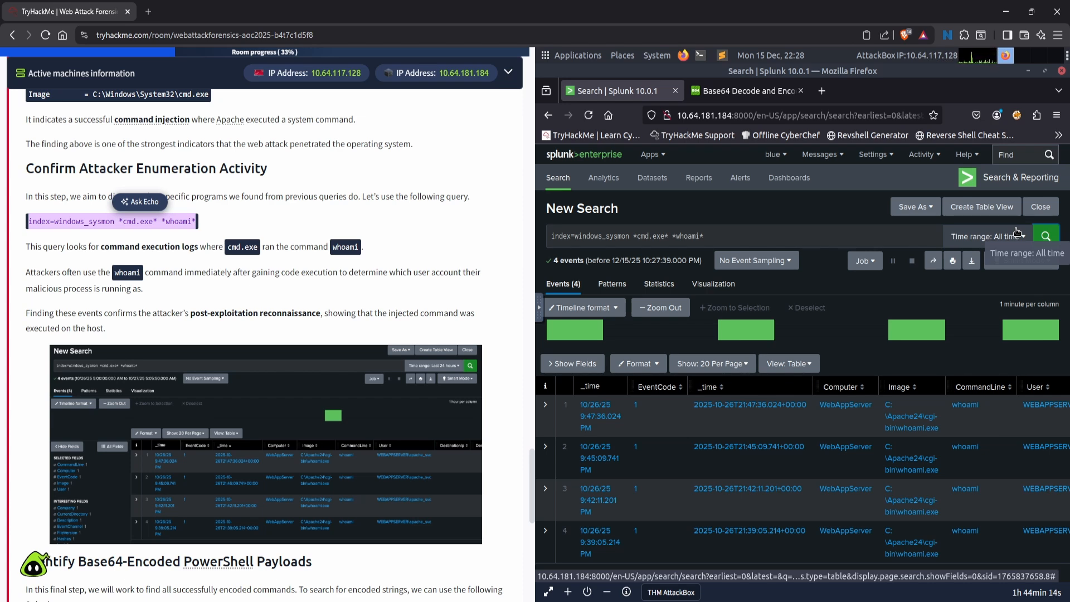
scroll(854, 389, down, 1)
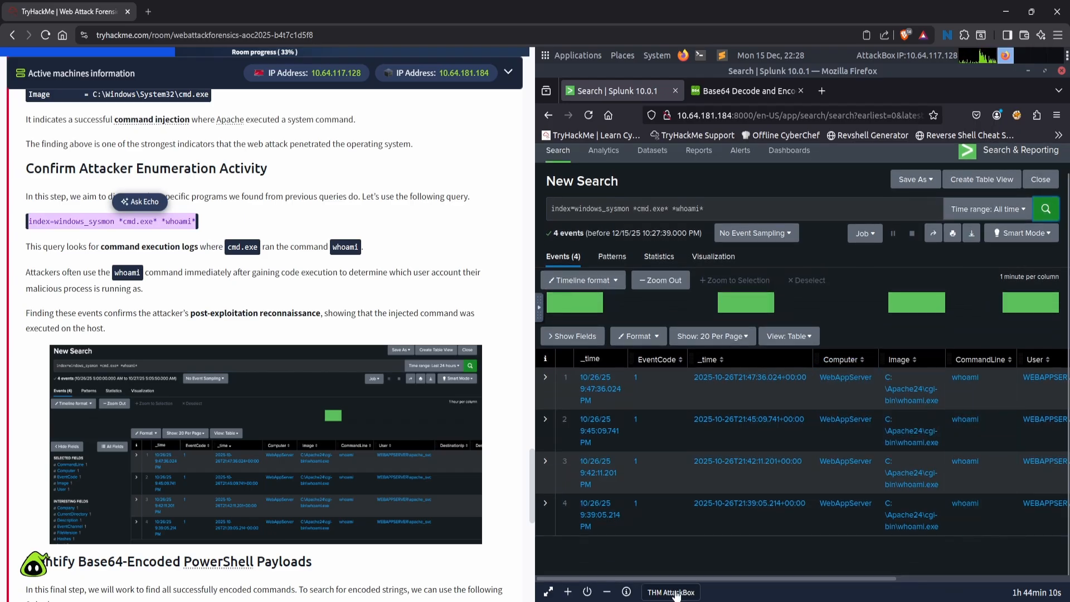
drag(705, 580, 719, 556)
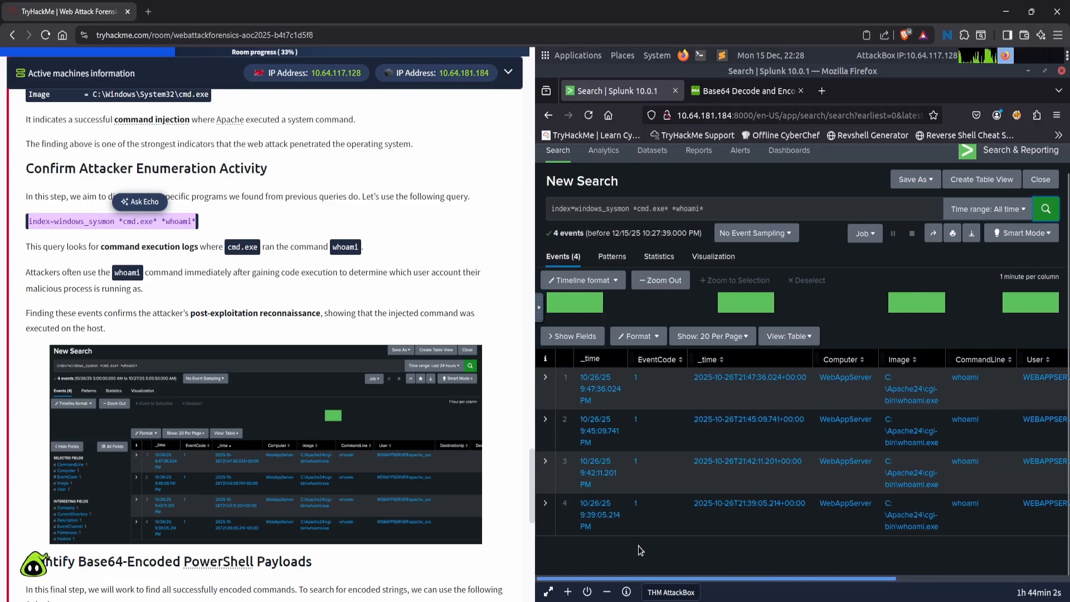
- Replace the Splunk search with the task's query index=windows_sysmon Image="*powershell.exe" (CommandLine="*enc*" OR CommandLine="*-EncodedCommand*" OR CommandLine="*Base64*") and run it
scroll(135, 433, down, 4)
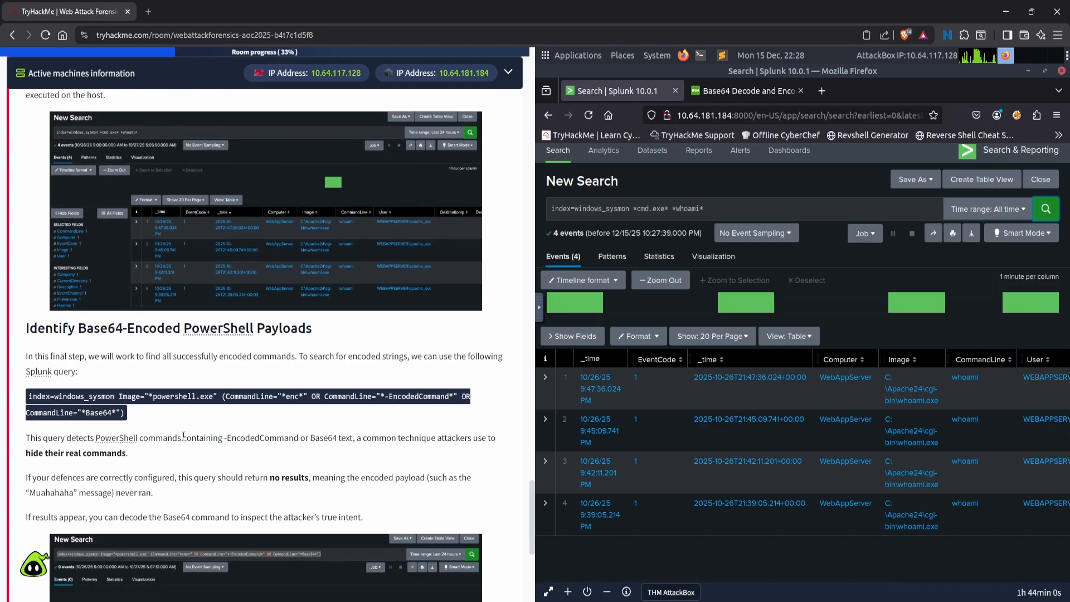
scroll(184, 436, down, 2)
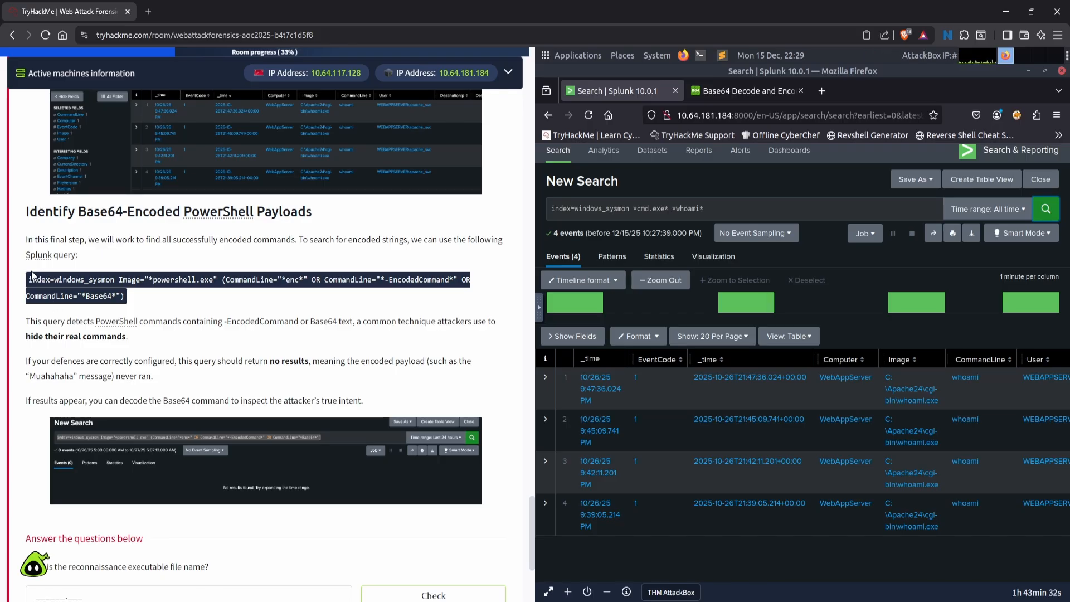
drag(29, 278, 128, 301)
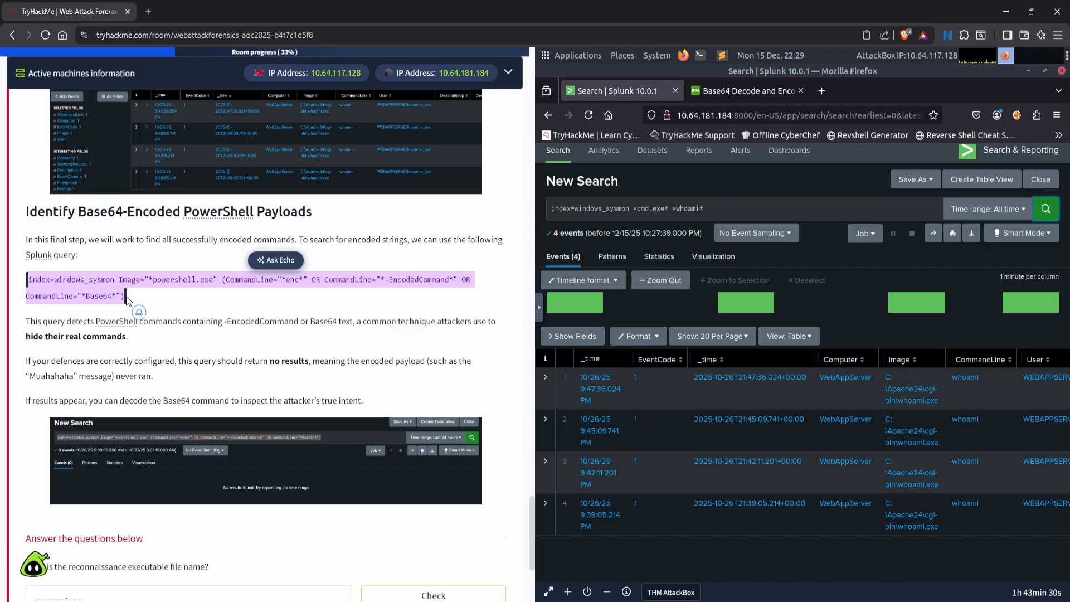
key(ctrl+c)
drag(714, 209, 441, 188)
key(ctrl+v)
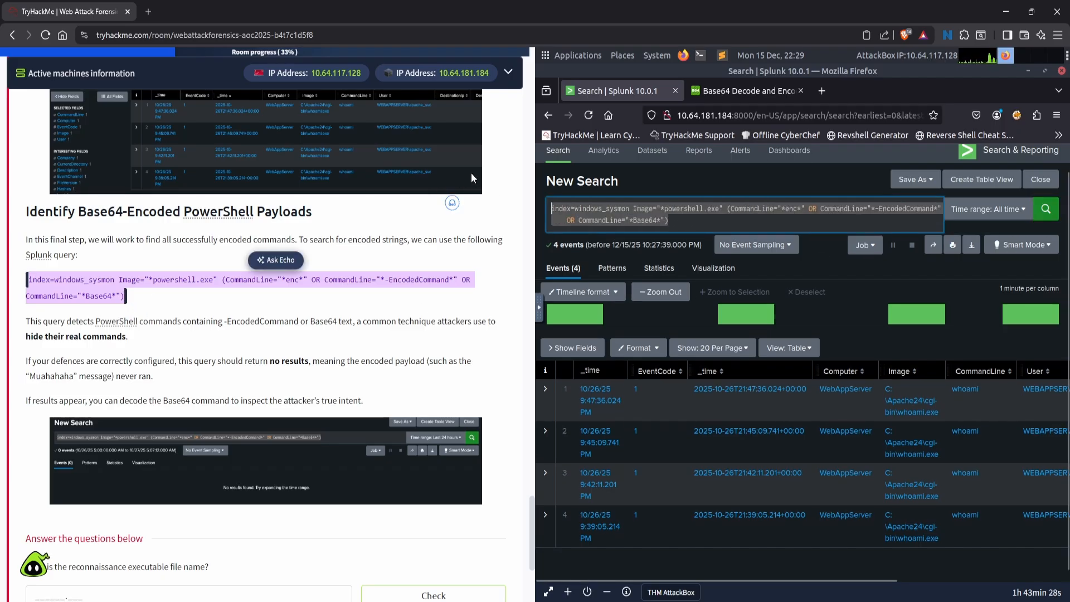
click(1051, 214)
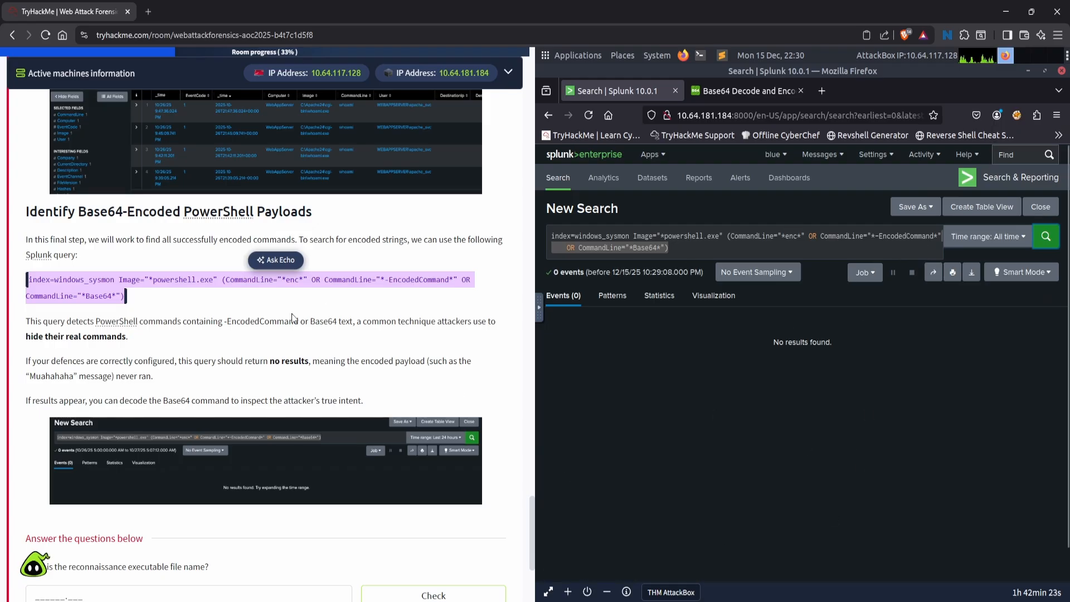
- Find the question about the reconnaissance executable and return to the earlier whoami search results to check the Image value
scroll(274, 348, down, 2)
scroll(273, 348, down, 4)
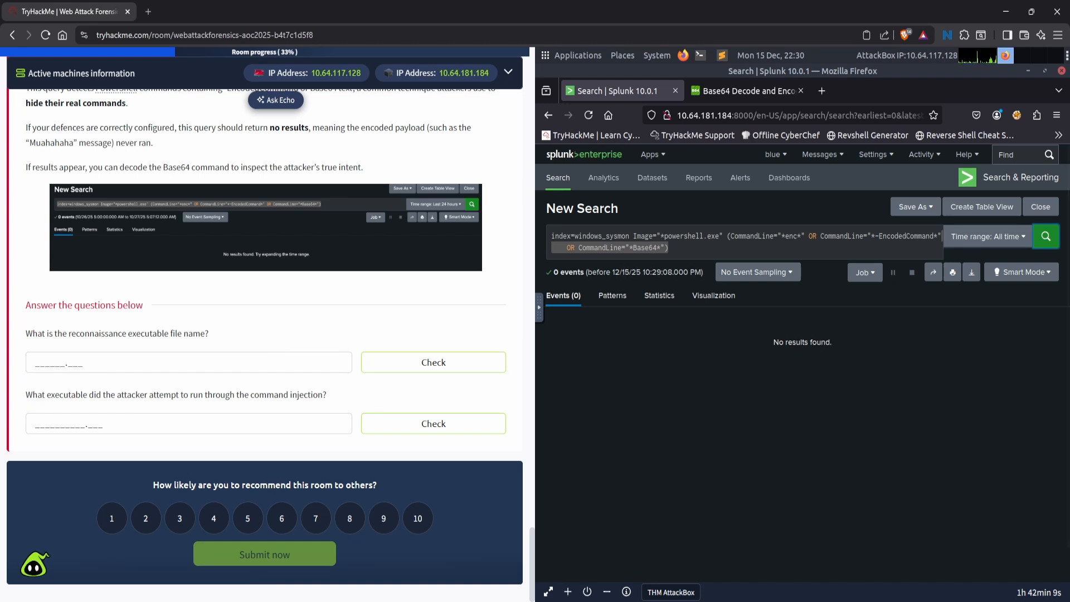
click(154, 363)
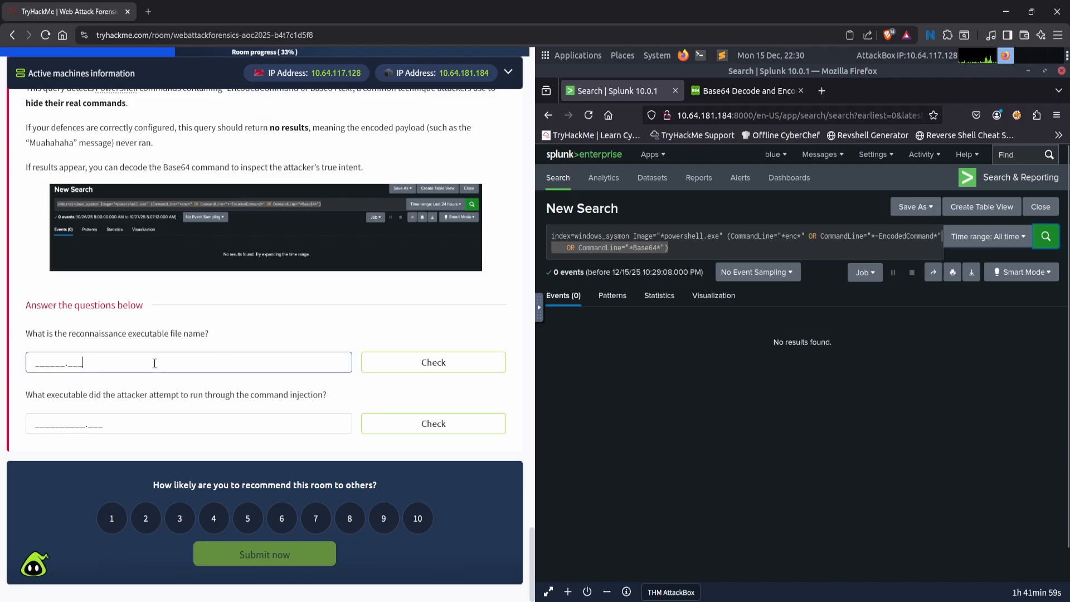
click(547, 118)
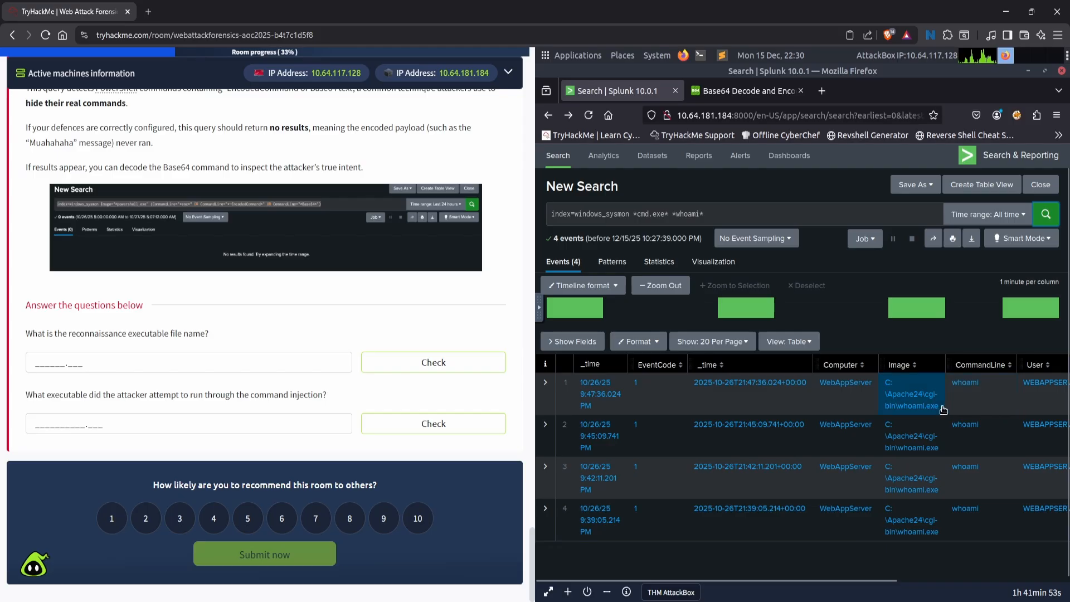
drag(940, 407, 898, 409)
- Answer the reconnaissance executable file name question with whoami.exe and submit it for checking
click(138, 362)
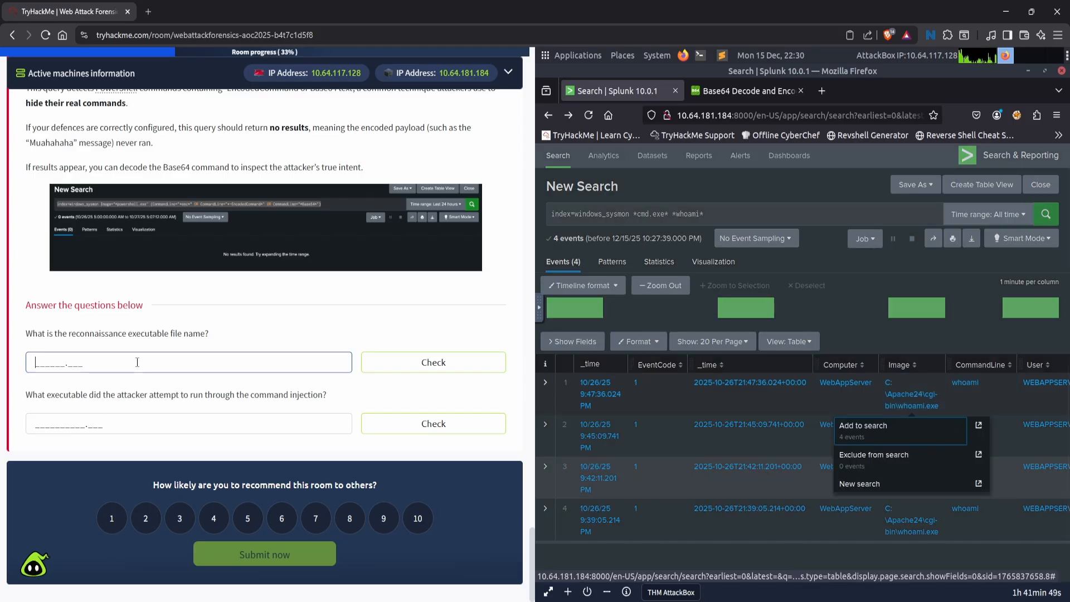
text(whoami.exe)
click(428, 369)
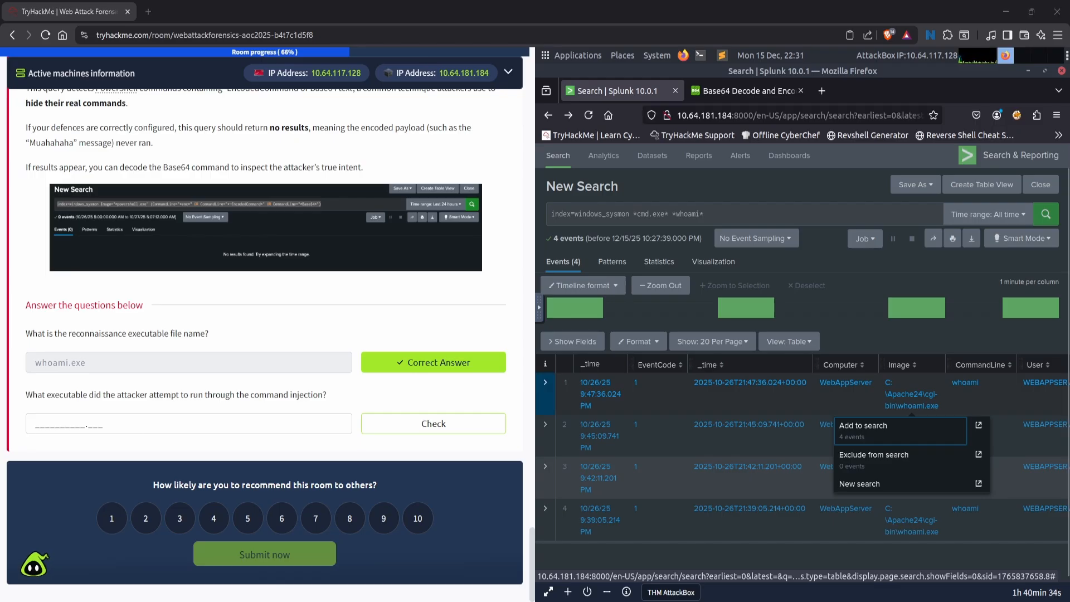
- Run the task's first query again in Splunk: index=windows_apache_access (cmd.exe OR powershell OR "powershell.exe" OR "Invoke-Expression") | table _time host clientip uri_path uri_query status
scroll(179, 458, up, 15)
scroll(178, 458, up, 15)
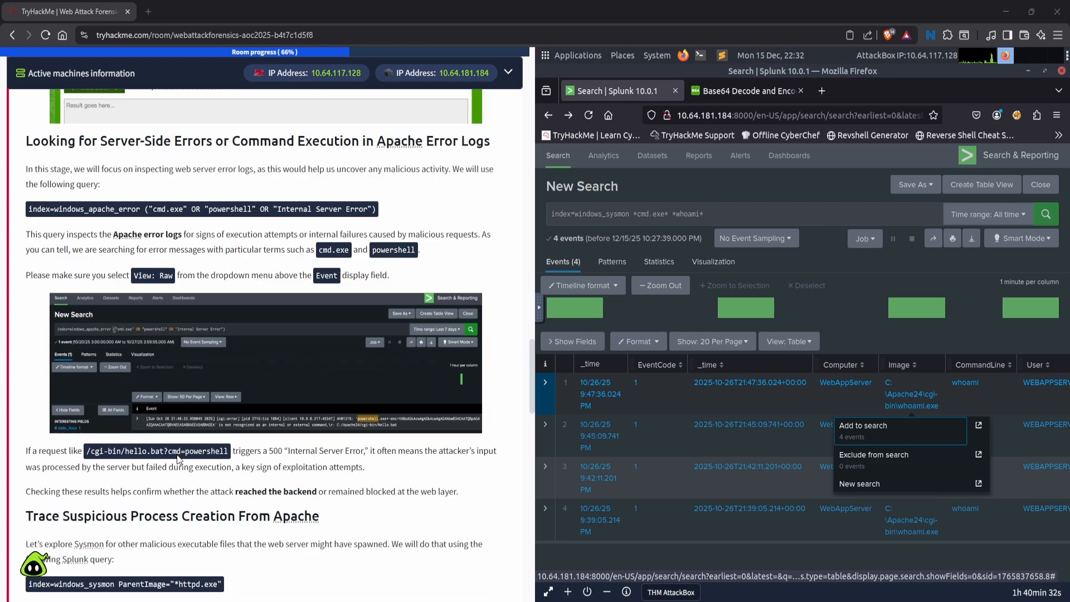
scroll(147, 439, down, 3)
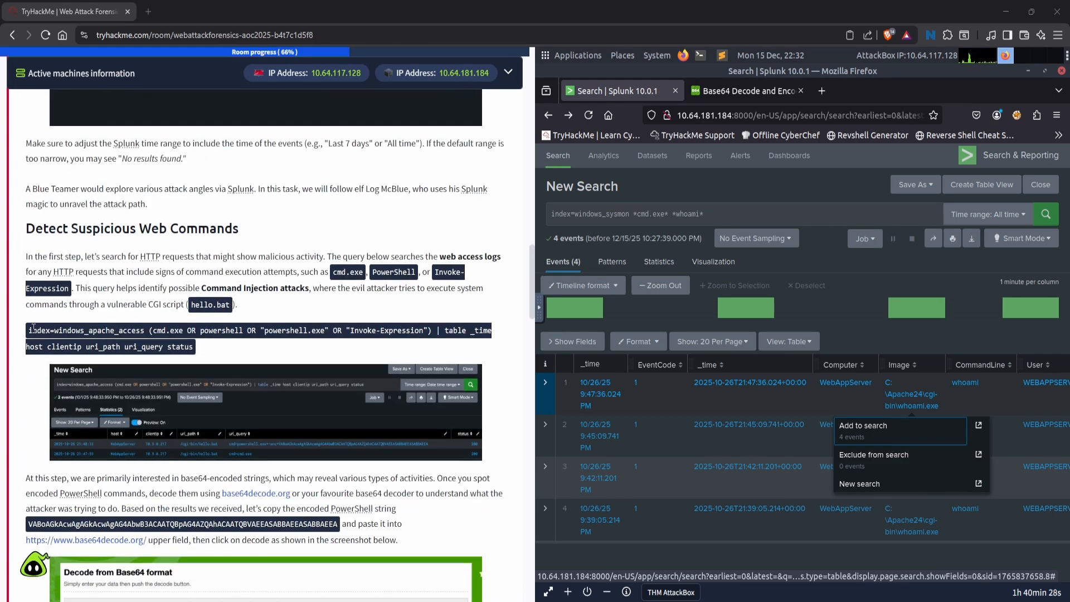
drag(28, 330, 212, 359)
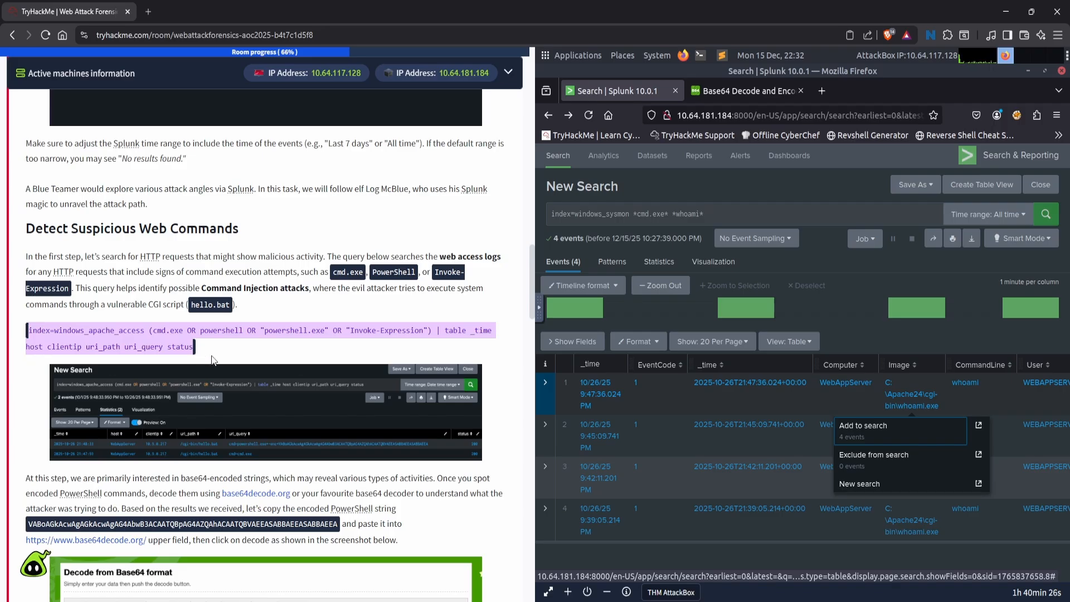
click(726, 216)
click(726, 216)
key(ctrl+a)
key(ctrl+v)
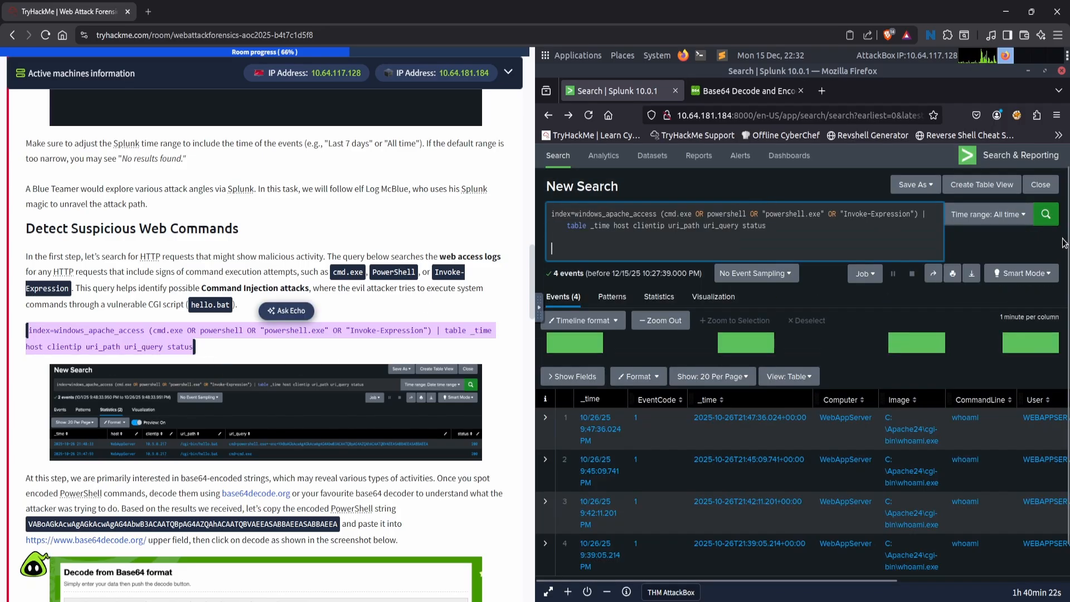
click(1046, 219)
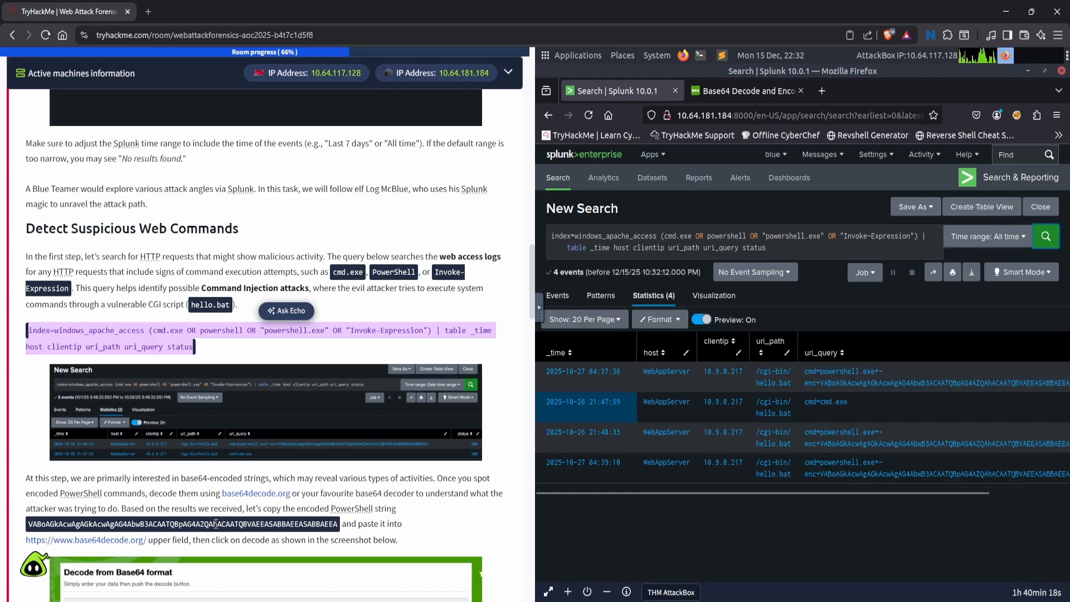
- Answer the question about the executable attempted through the command injection with powershell.exe and submit it for checking
scroll(215, 524, down, 20)
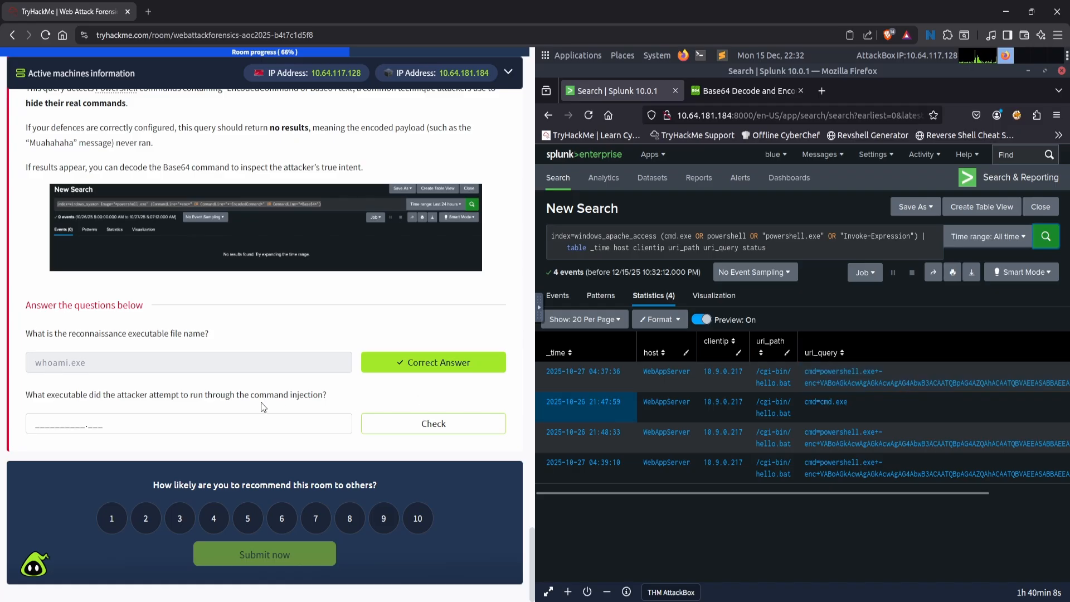
click(163, 424)
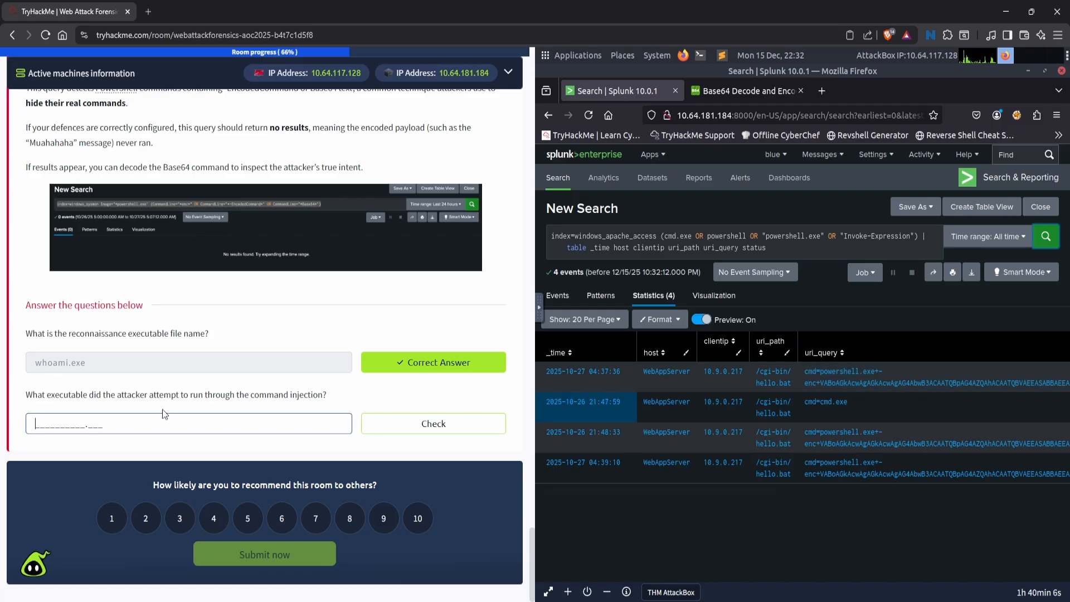
text(powershell)
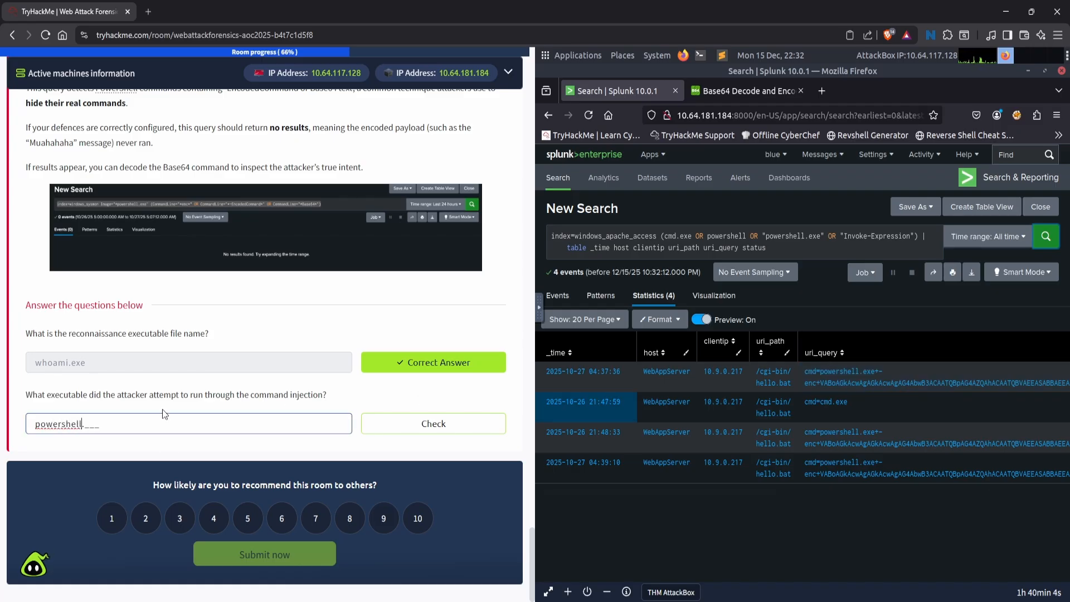
text(.exe)
click(458, 423)
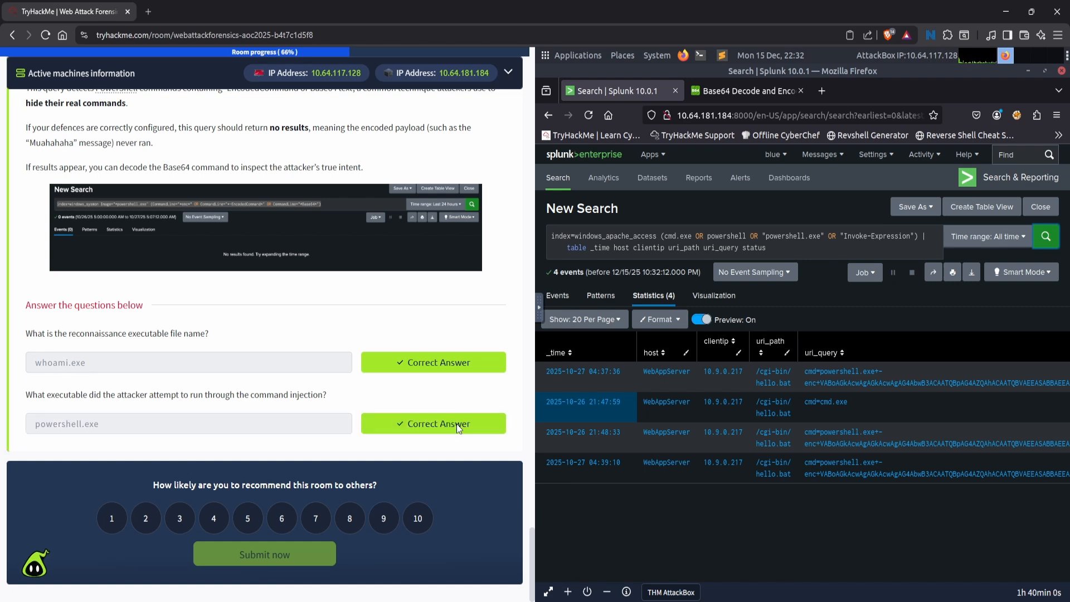